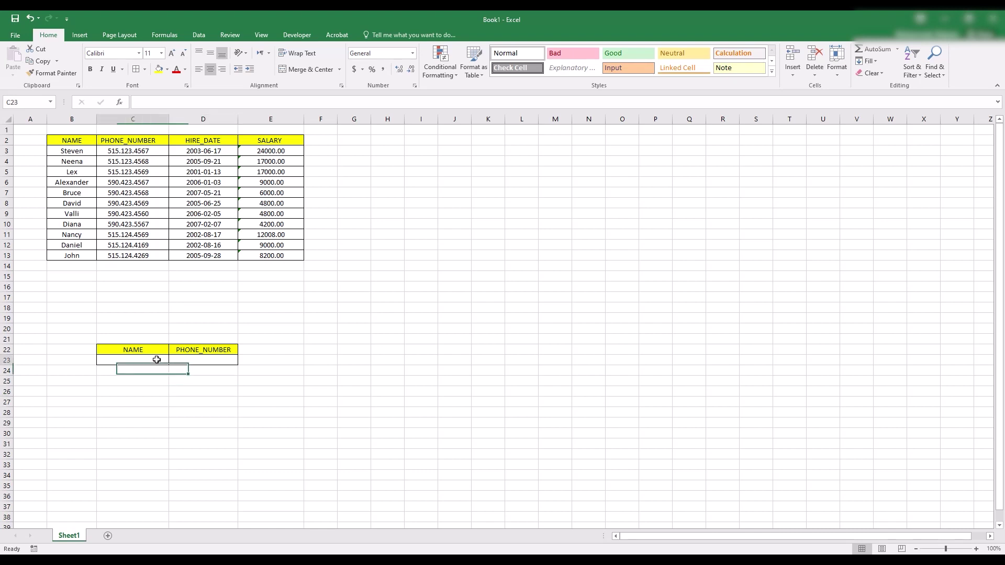
- Enter david as the employee name in C23 under NAME
type("david")
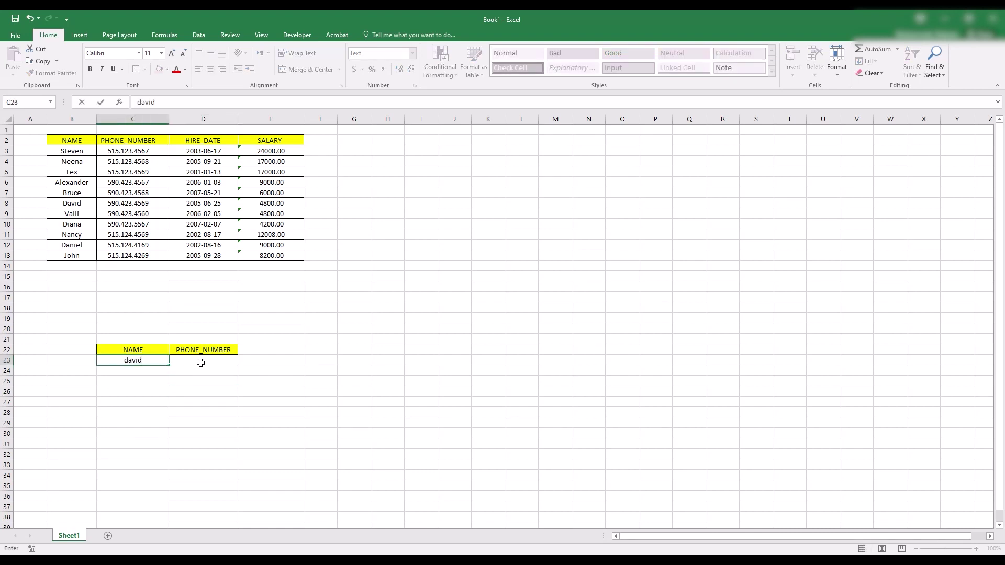
left_click(200, 363)
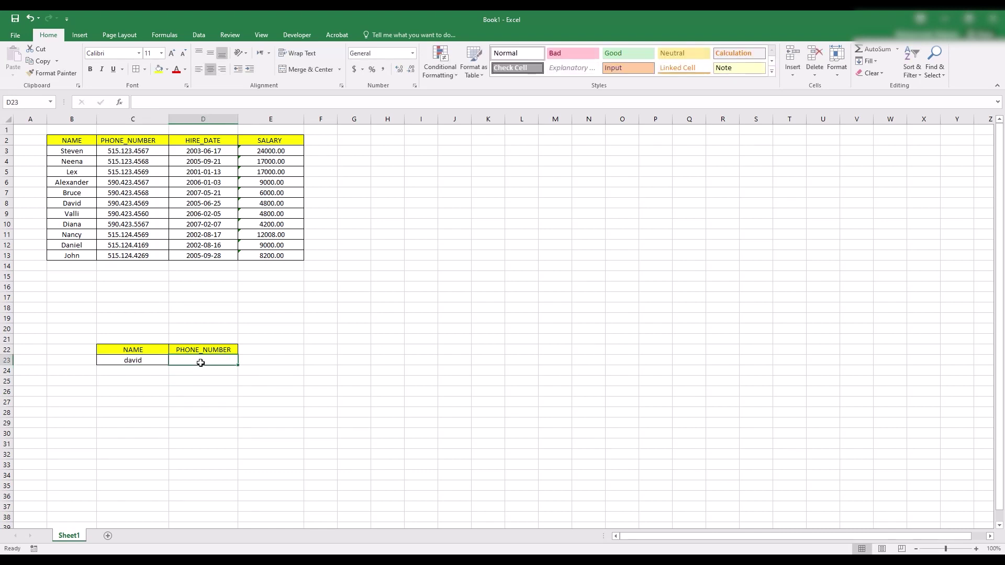
- Start D23's formula as =VLOOKUP(C23, with the employee table B2:E13 as the range
type("=")
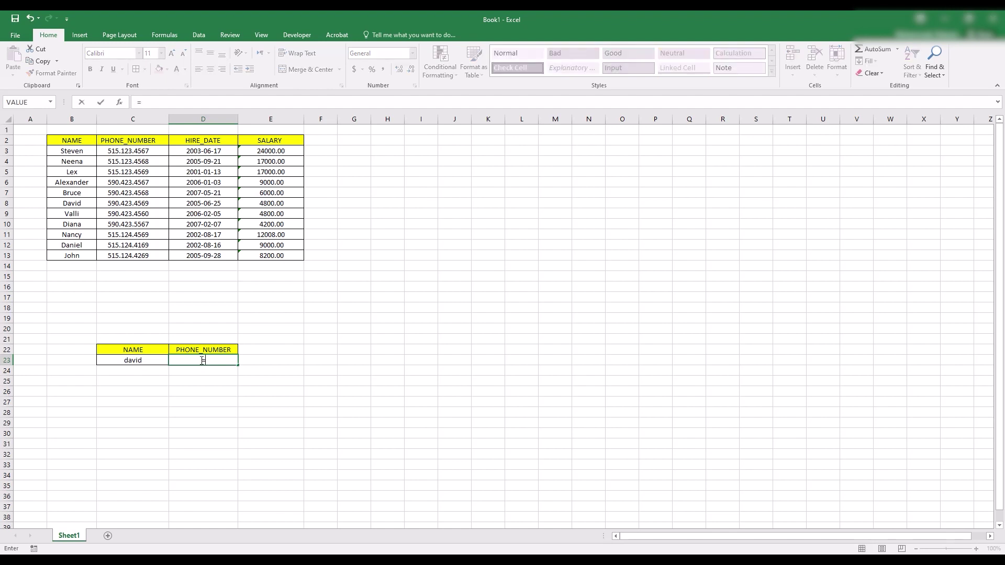
type("vl")
key("Tab")
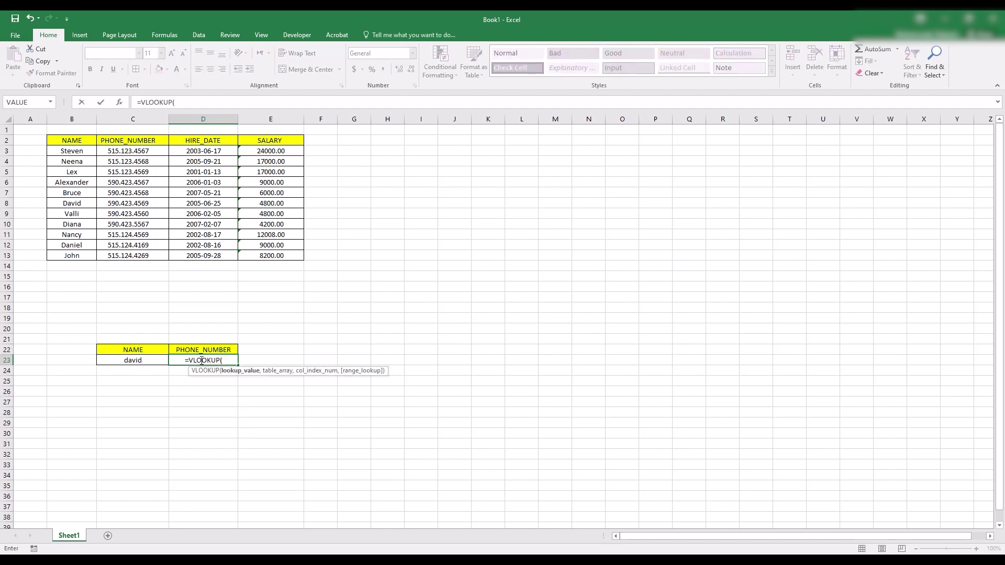
left_click(197, 100)
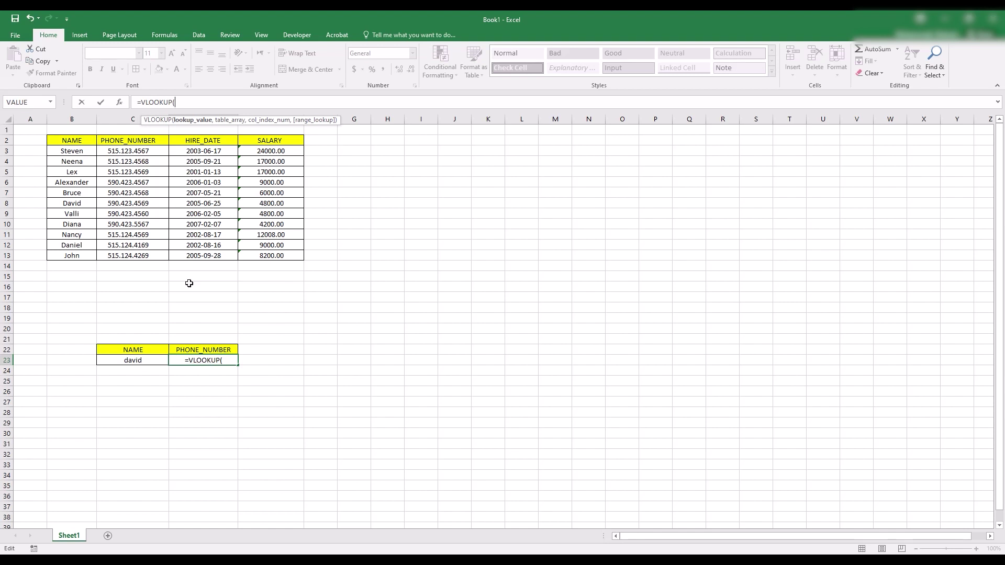
left_click(233, 359)
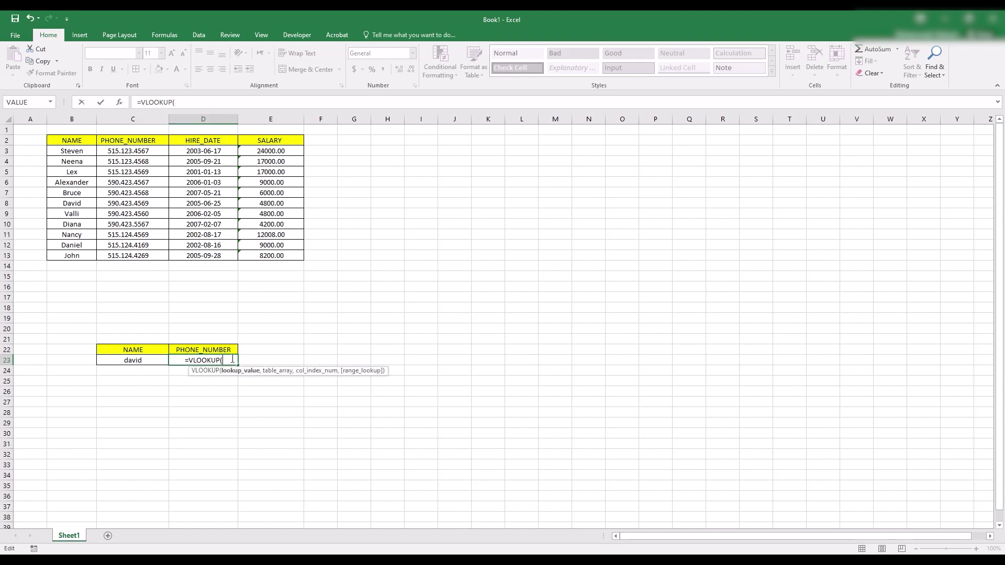
left_click(139, 360)
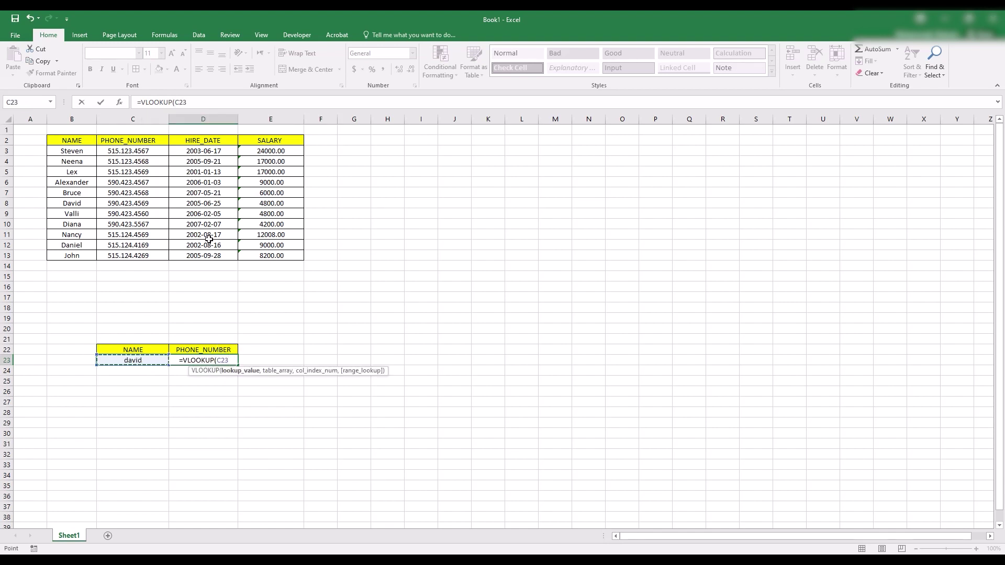
left_click(197, 103)
type(",")
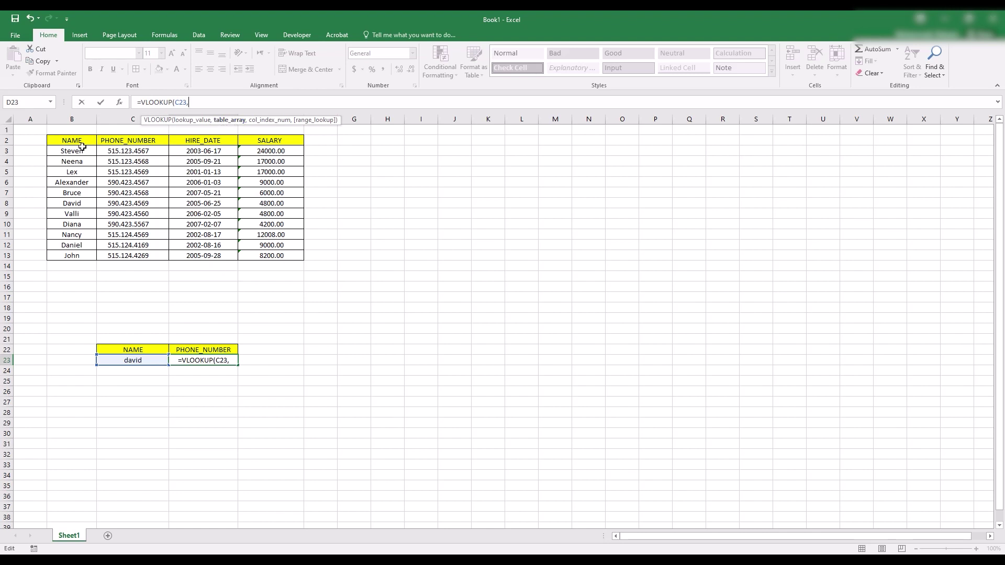
left_click_drag(77, 137, 272, 251)
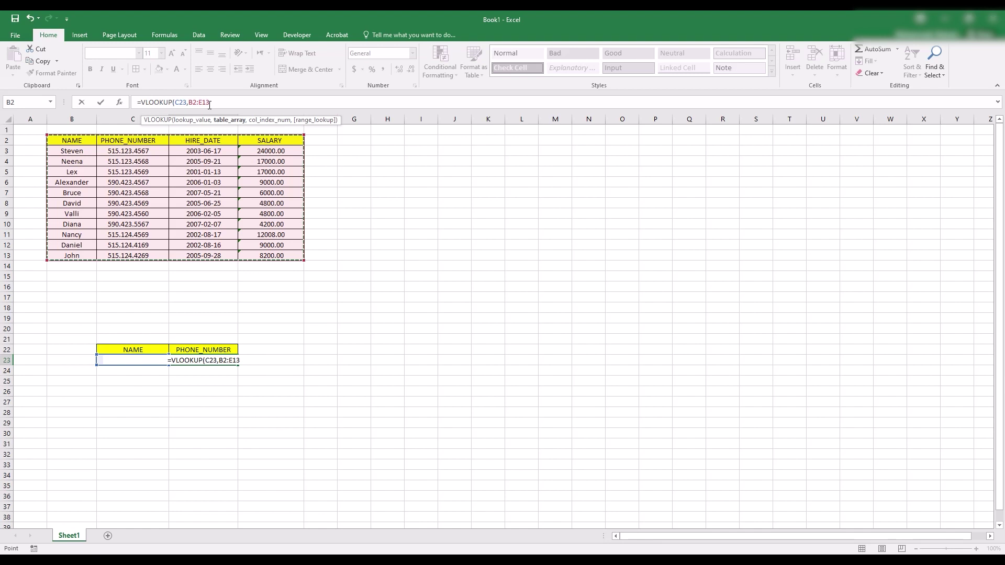
- Lock the lookup range as $B$2:$E$13 with F4 and add a comma after it
left_click(194, 103)
key("F4")
left_click(211, 101)
key("F4")
left_click(232, 104)
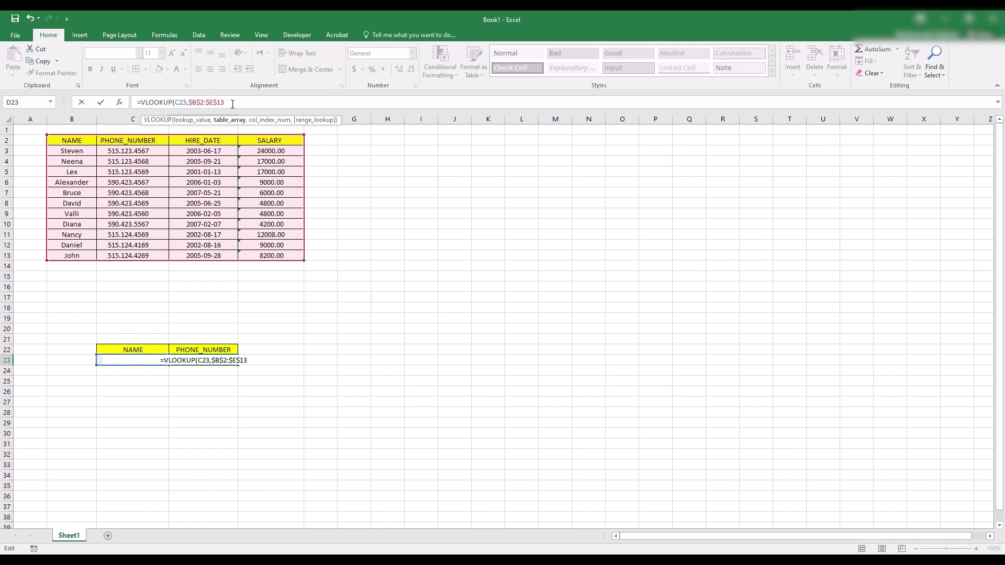
type(",")
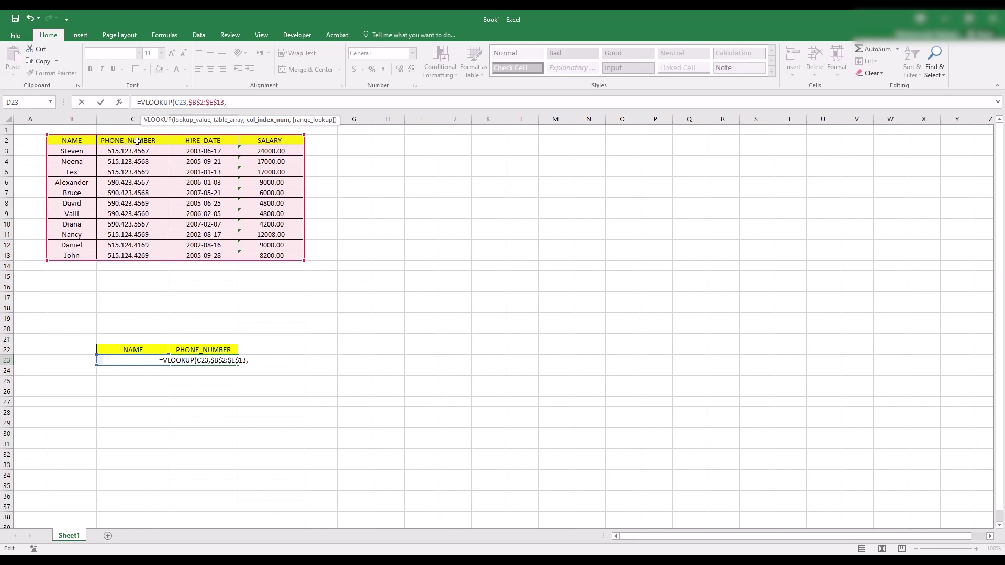
- Finish D23 with column 2 and FALSE, returning david's phone 590.423.4569
type("2")
type(",")
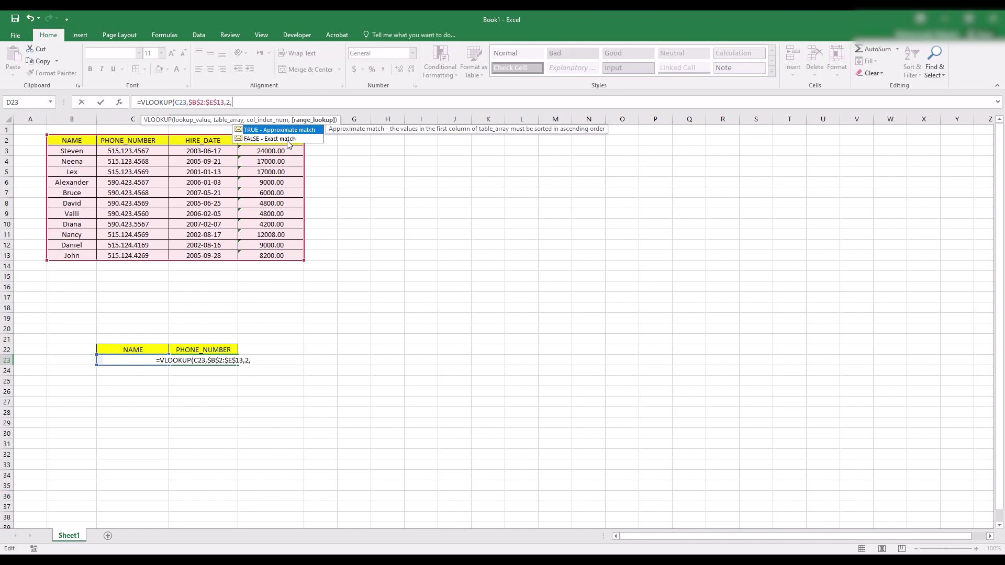
left_click(287, 139)
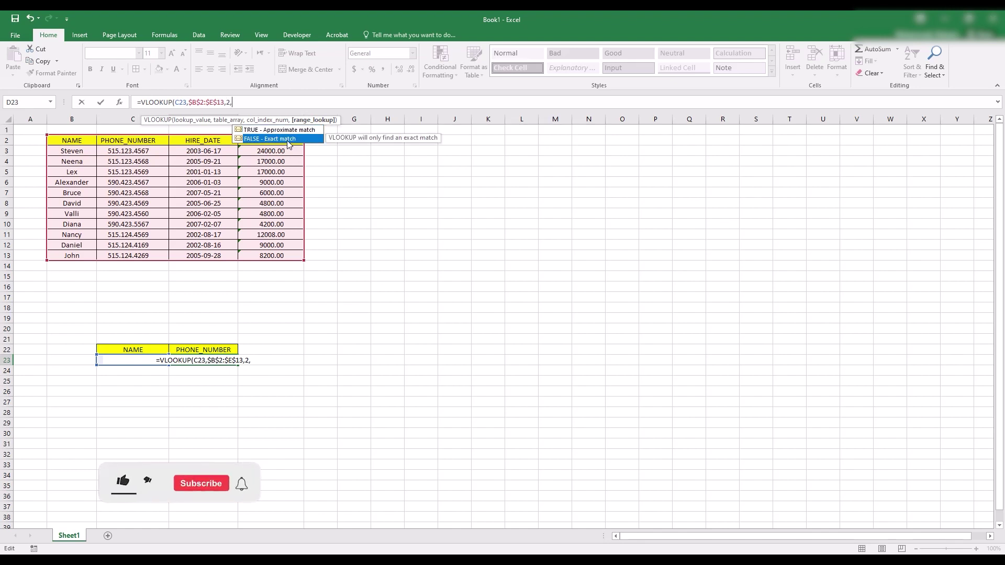
double_click(287, 140)
type(")")
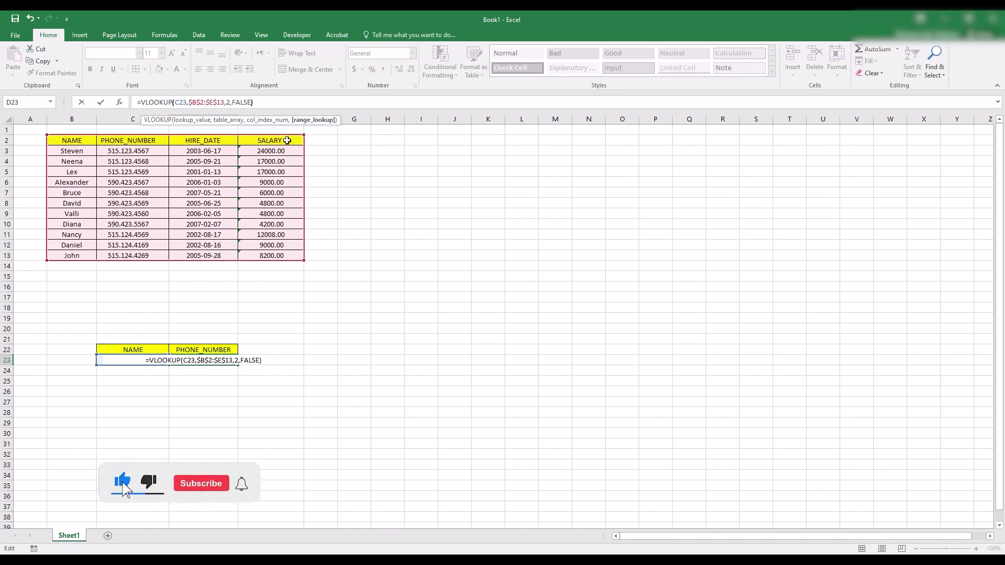
key("Return")
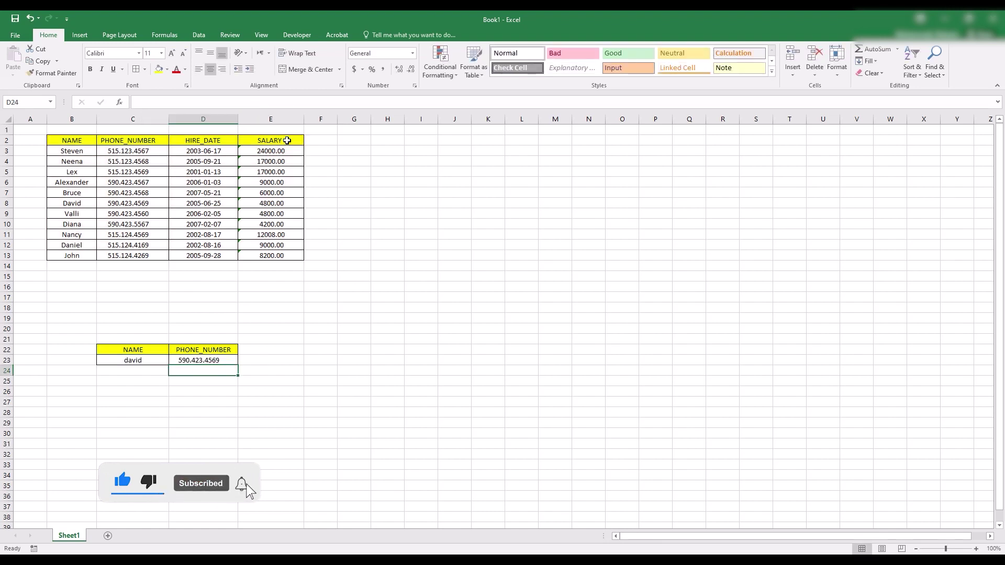
left_click(223, 360)
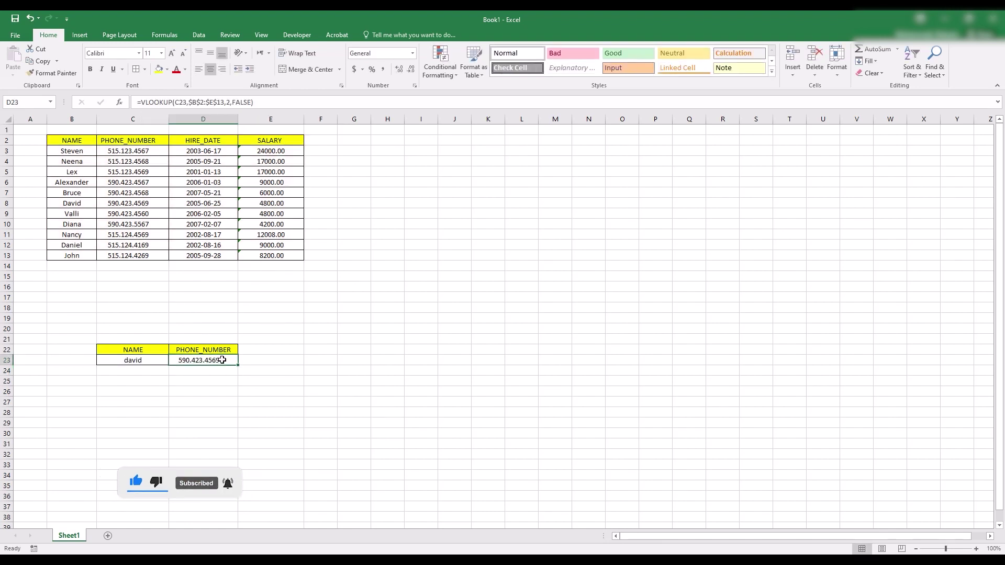
- Change the name in C23 to lex and compare the result with Lex's row in the table
left_click(251, 360)
left_click(209, 370)
left_click(209, 361)
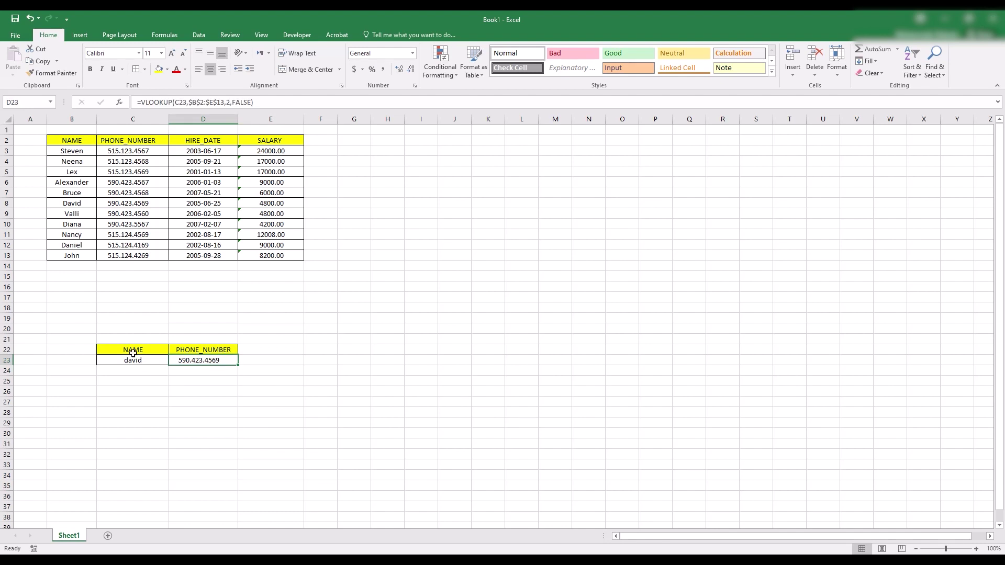
left_click(148, 361)
double_click(148, 361)
left_click_drag(152, 361, 115, 361)
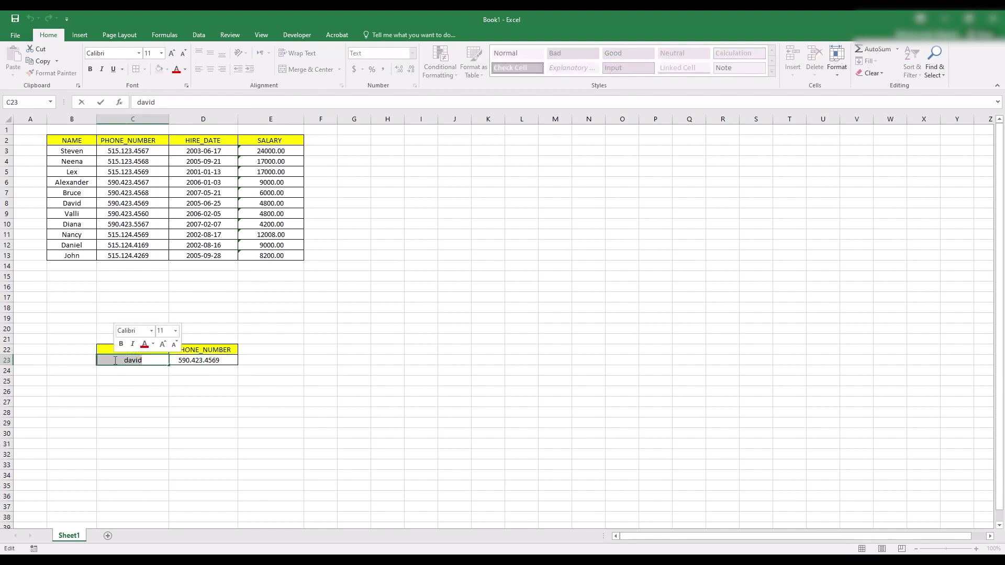
type("lex")
key("Return")
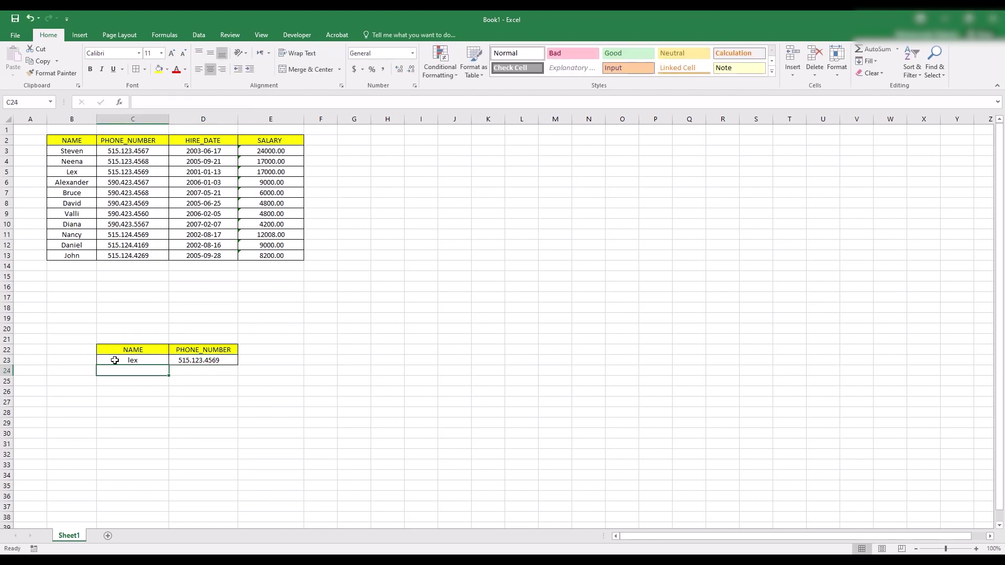
left_click(184, 362)
left_click(150, 361)
left_click(186, 360)
left_click(95, 175)
left_click(120, 172)
left_click(80, 174)
left_click(100, 174)
- Change the name to diana, confirm 590.423.5567 against the table, and fill E22 yellow
left_click(150, 360)
left_click(192, 361)
left_click(147, 361)
double_click(150, 361)
left_click_drag(150, 361, 122, 359)
type("diana")
key("Return")
left_click(77, 225)
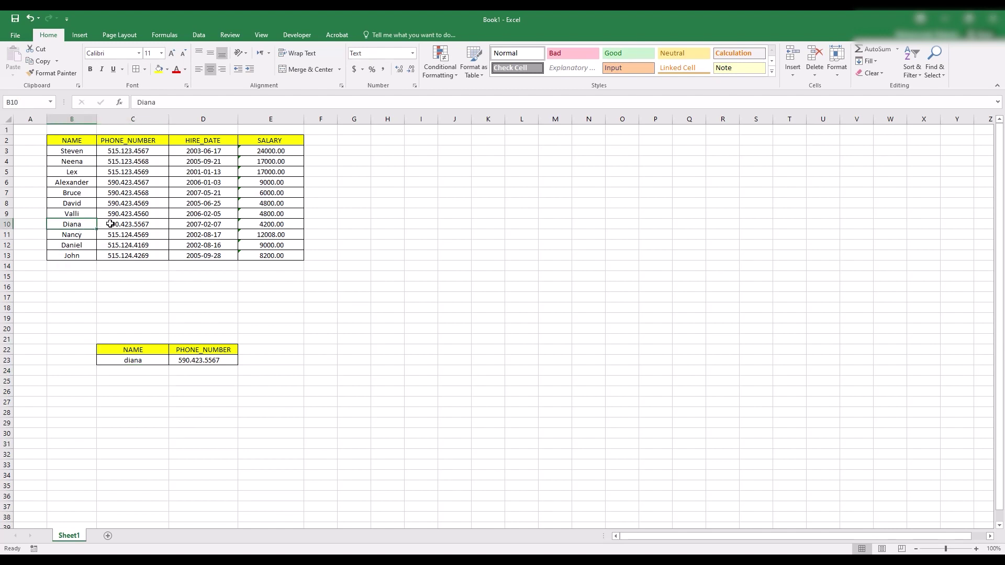
left_click(109, 225)
left_click(265, 352)
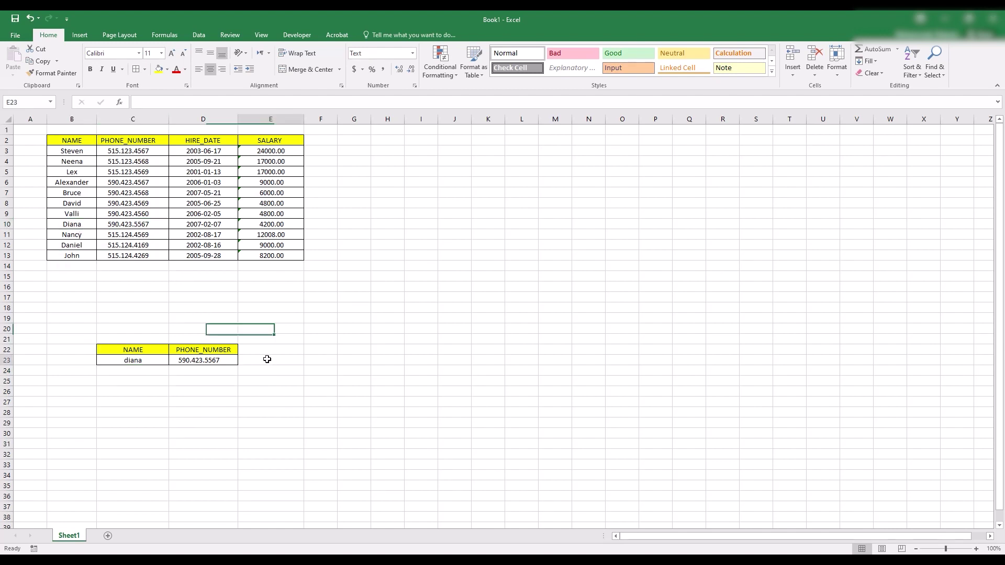
left_click(157, 71)
- Add borders to the new E22:E23 column cells
left_click_drag(265, 352, 264, 360)
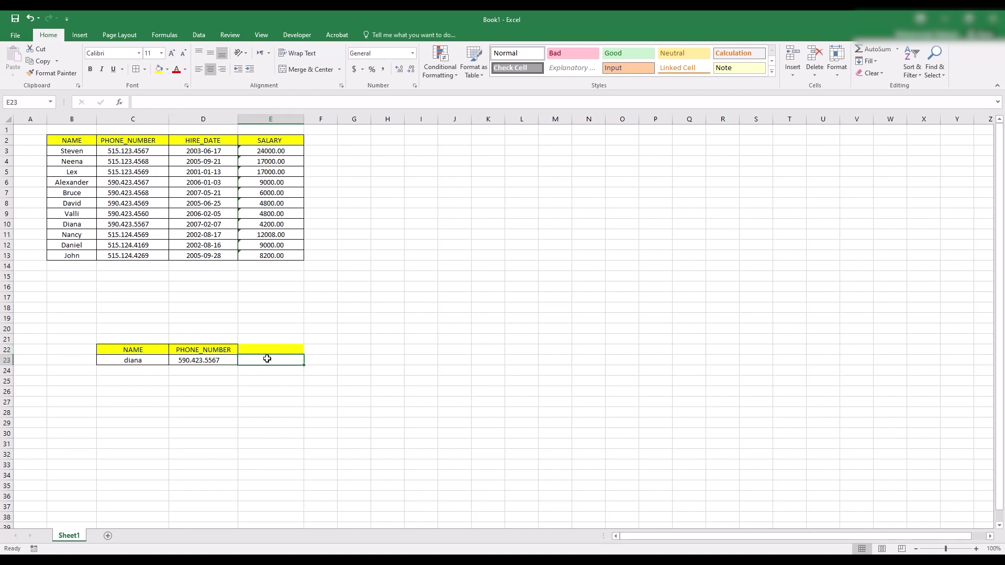
left_click(135, 69)
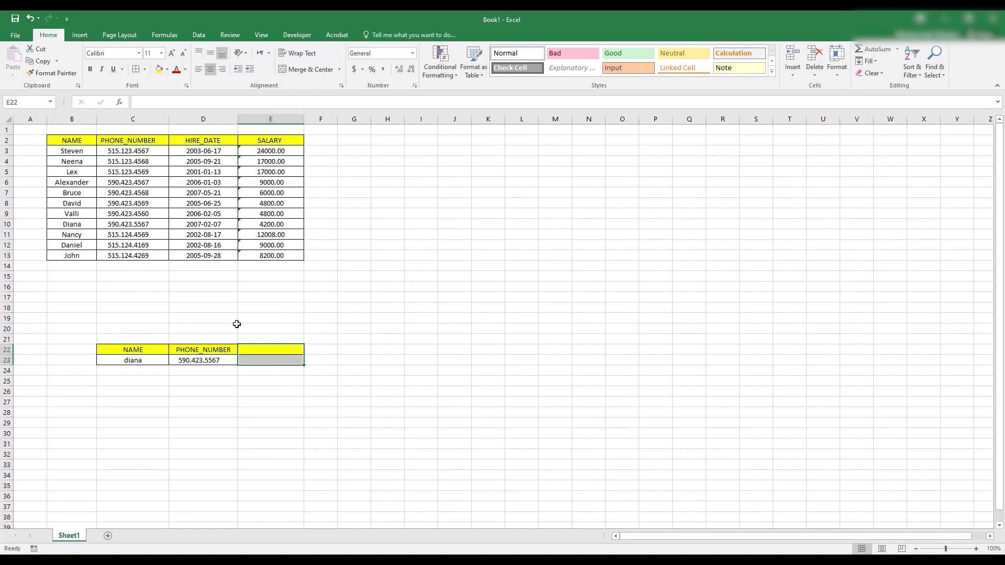
left_click(266, 349)
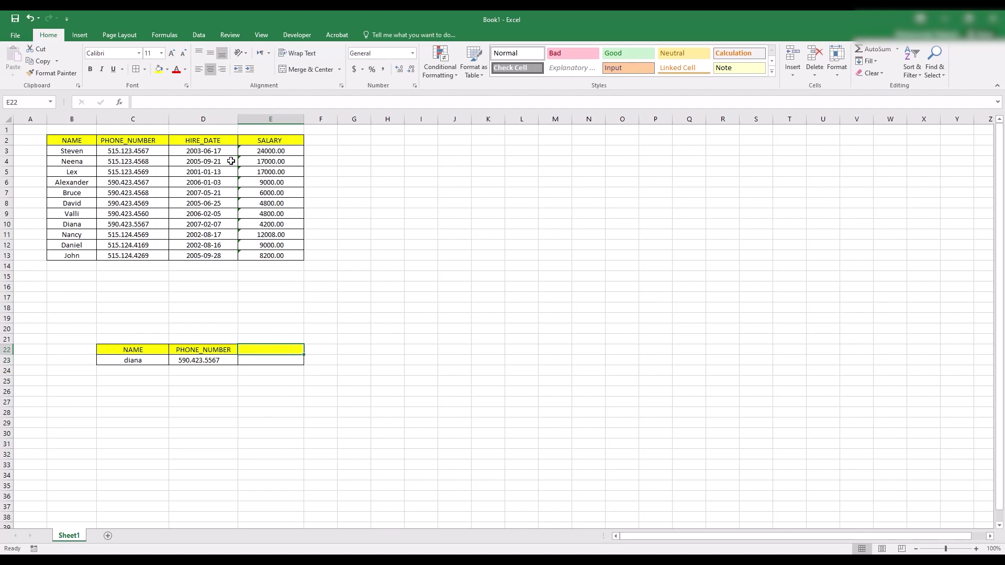
- Copy the HIRE_DATE header from D2 into E22 and begin a =vl formula in E23
left_click(214, 140)
key("ctrl+c")
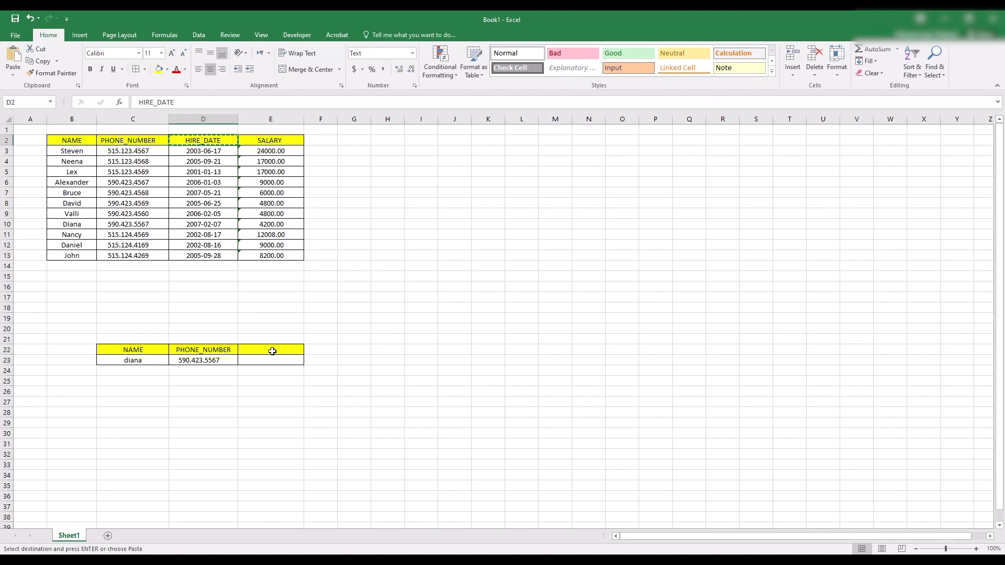
left_click(270, 350)
key("ctrl+v")
left_click(278, 362)
key("Escape")
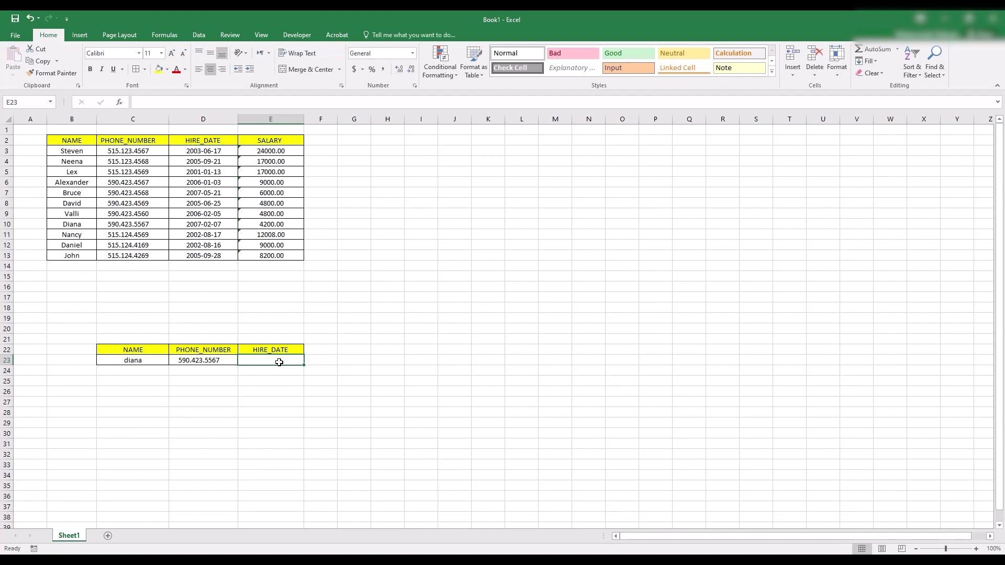
type("=")
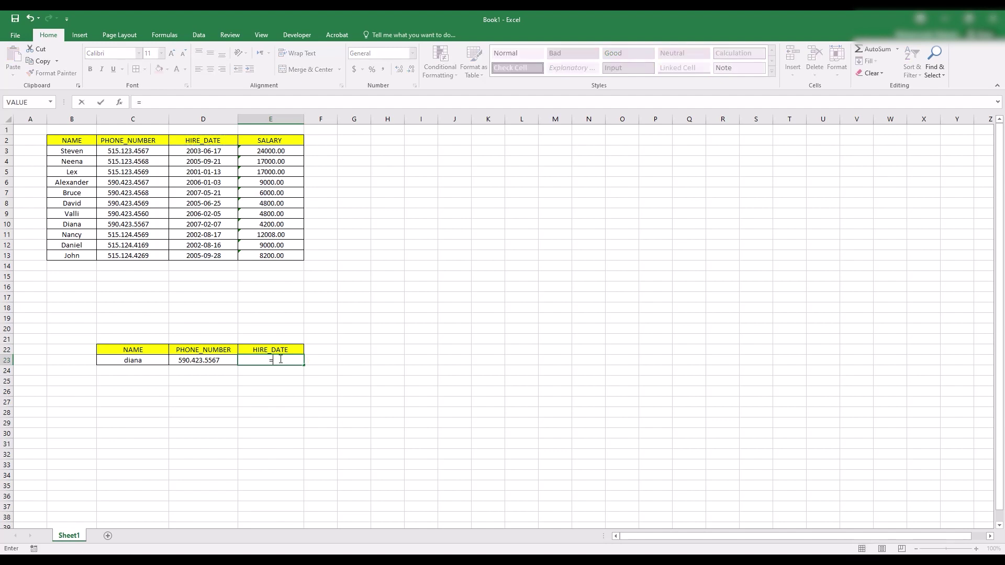
type("vl")
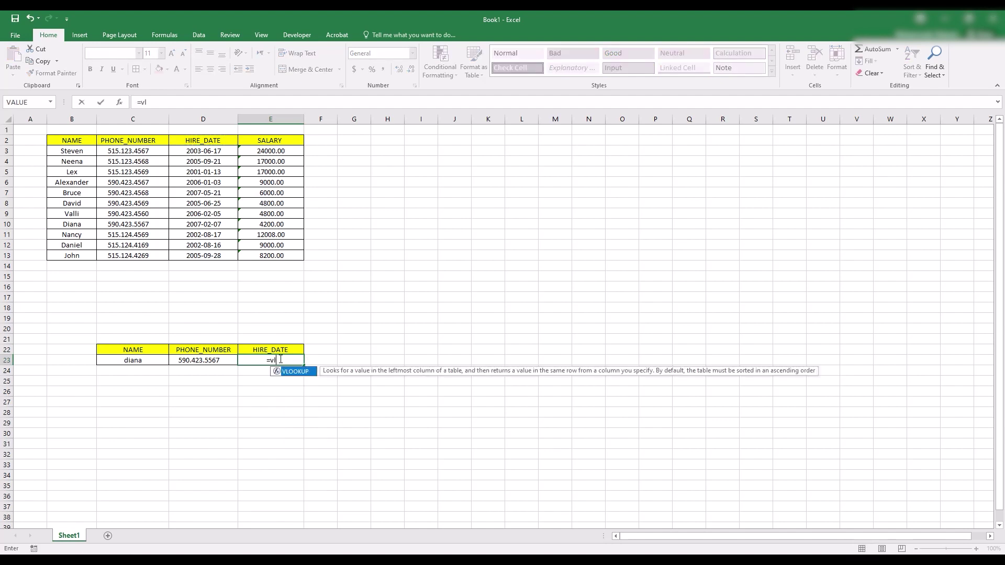
- Build E23's formula as =VLOOKUP(C23, with the employee table B2:E13 as the range
key("Tab")
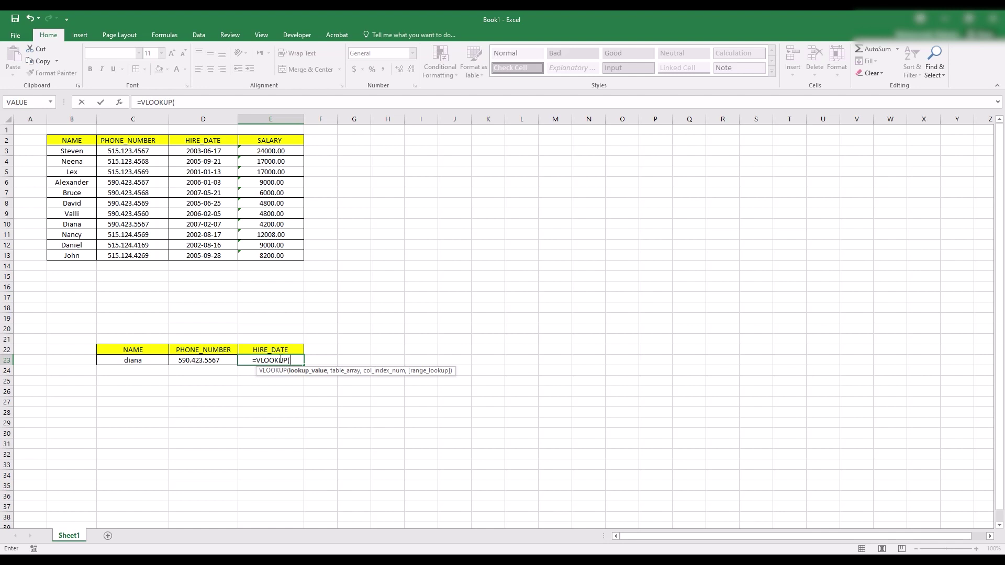
left_click(193, 102)
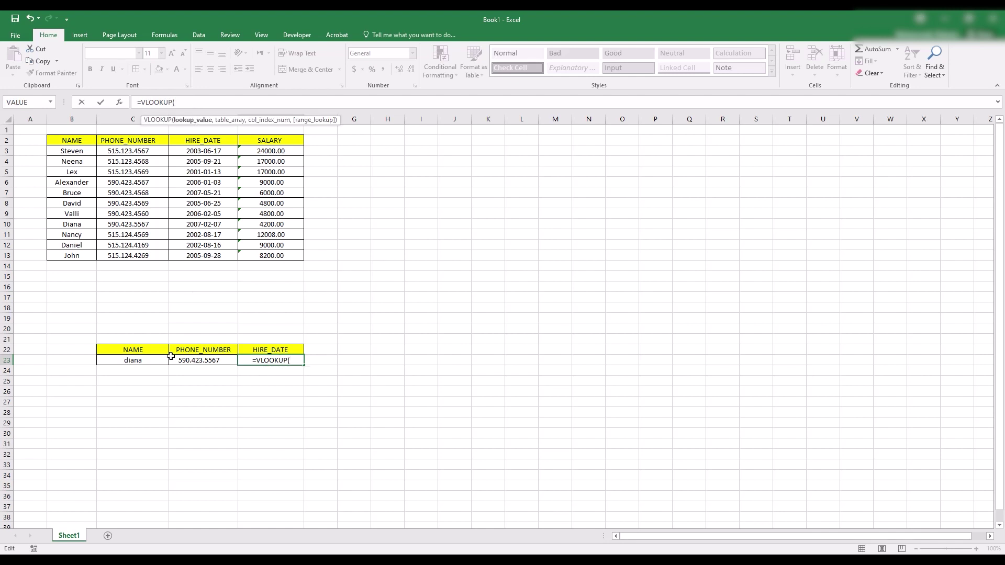
left_click(135, 362)
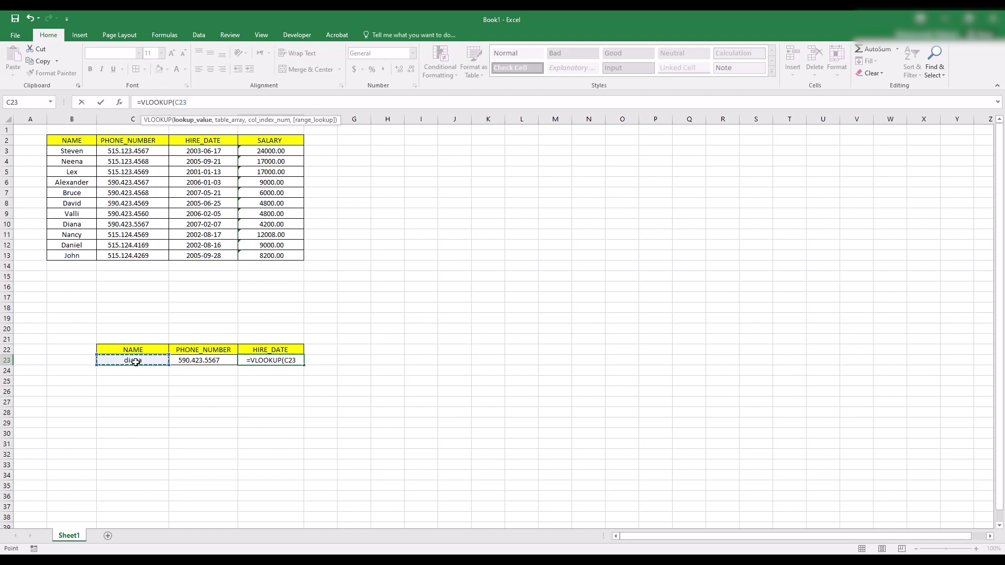
type(",")
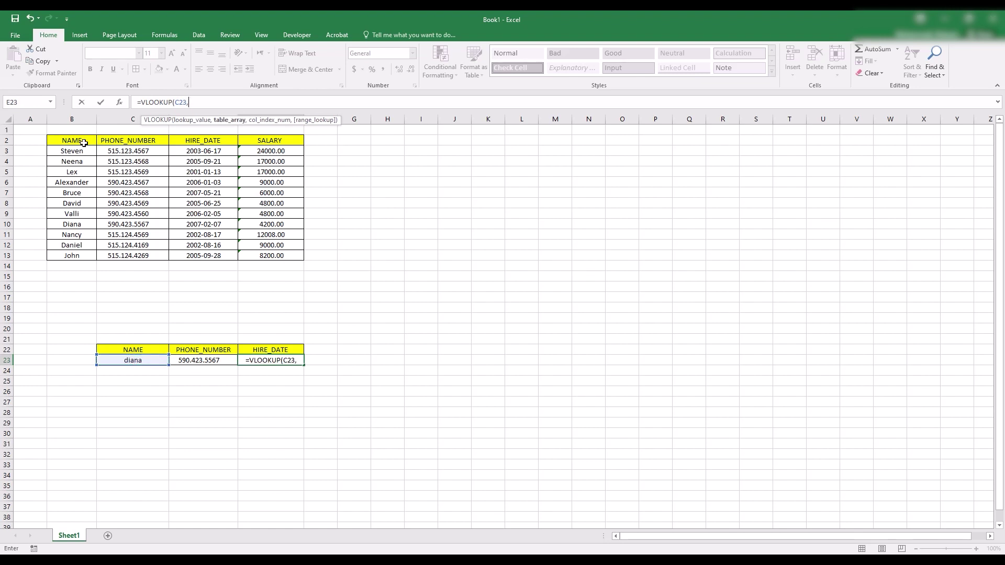
left_click_drag(74, 139, 272, 253)
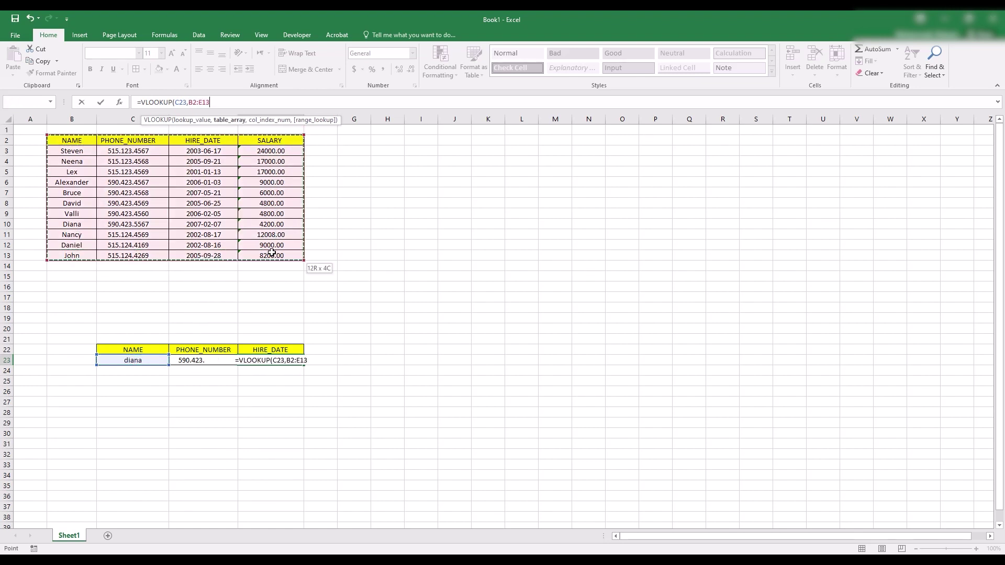
- Lock the range as $B$2:$E$13 and finish E23 with column 3, FALSE, returning 2007-02-07
left_click(194, 102)
key("F4")
left_click(214, 102)
key("F4")
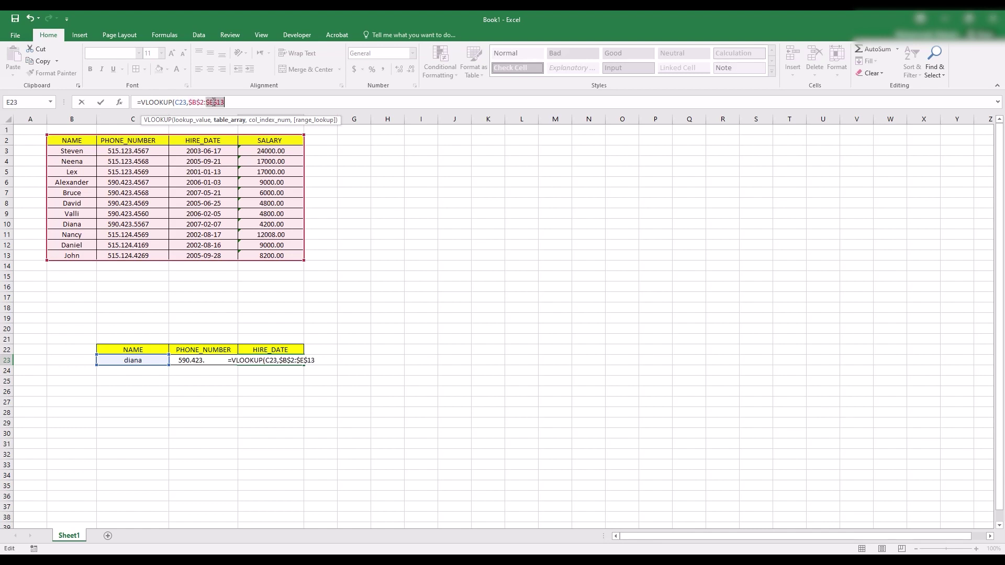
left_click(232, 104)
type(",")
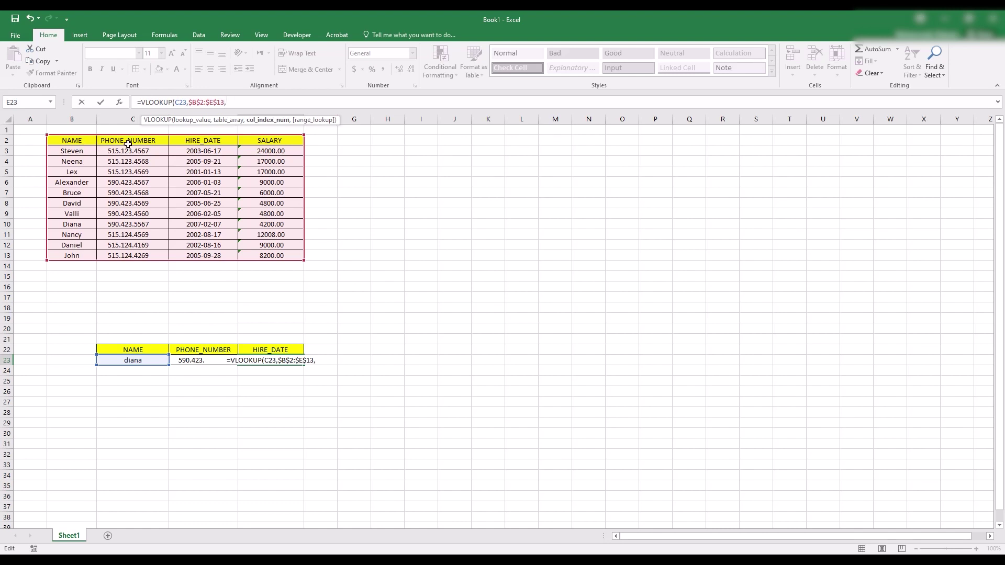
type("3,fa")
key("Down")
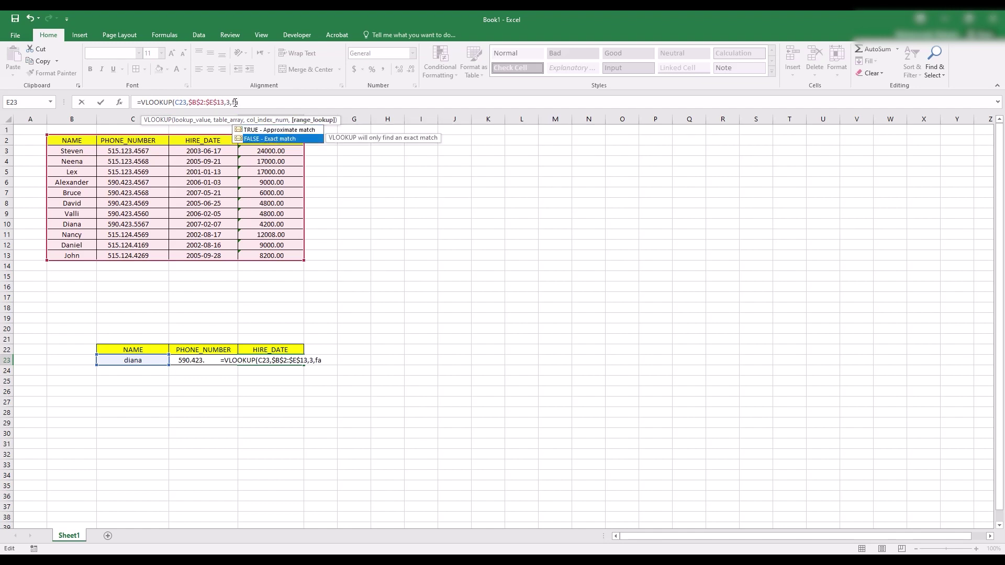
key("Tab")
type(")")
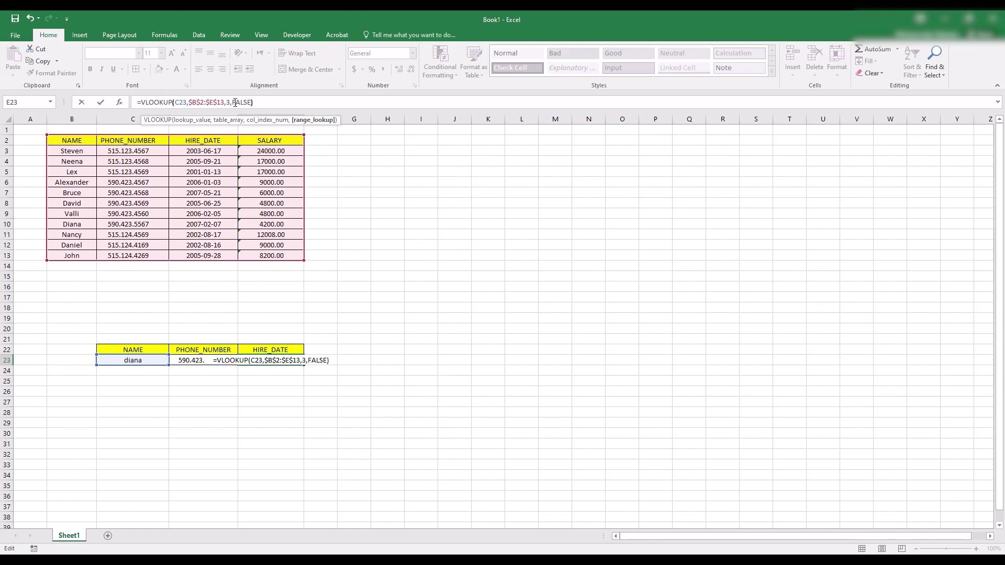
key("Return")
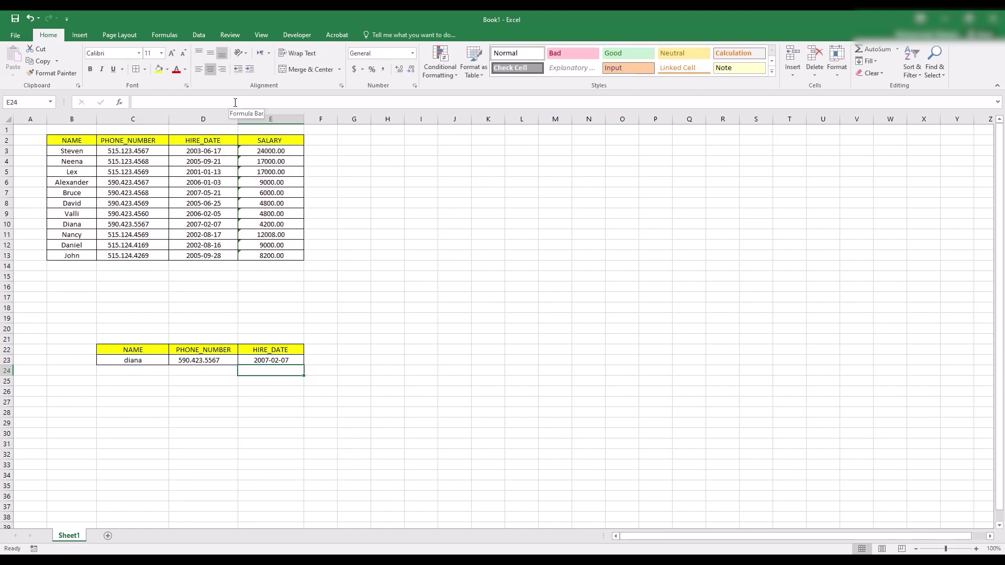
left_click(330, 360)
- Widen column F and paint E22:E23's yellow header and borders onto F22:F23
left_click(325, 348)
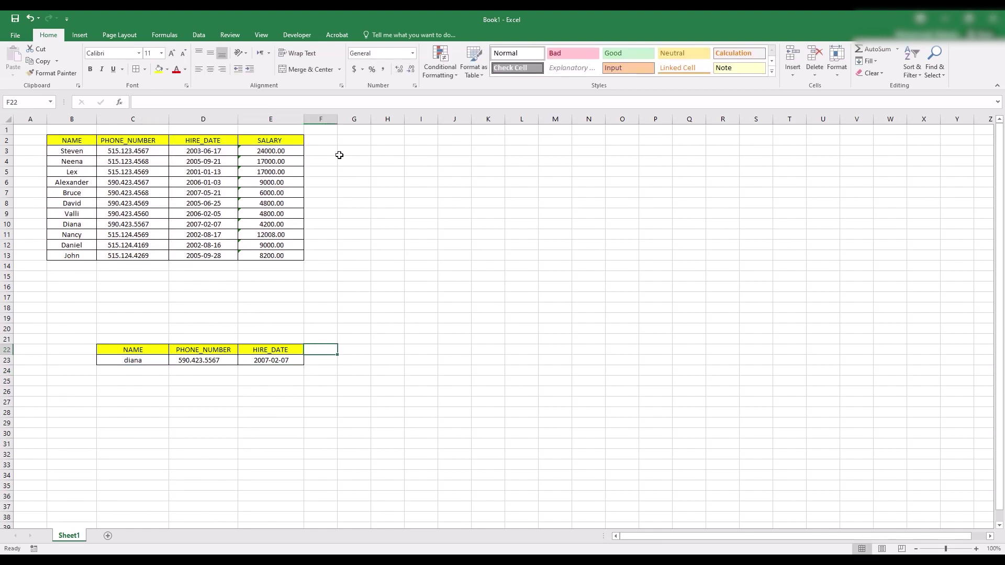
left_click_drag(338, 117, 373, 117)
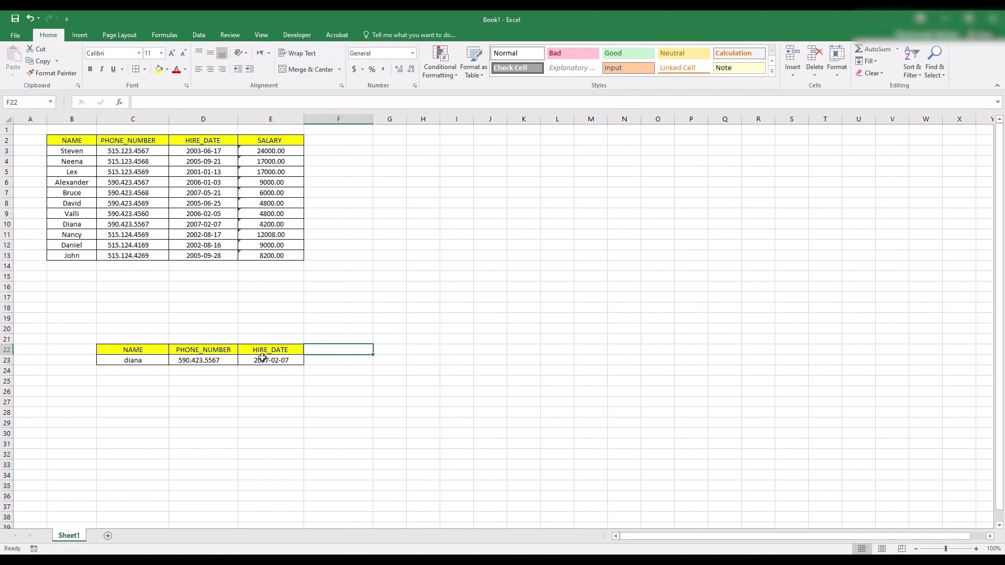
left_click_drag(275, 348, 275, 360)
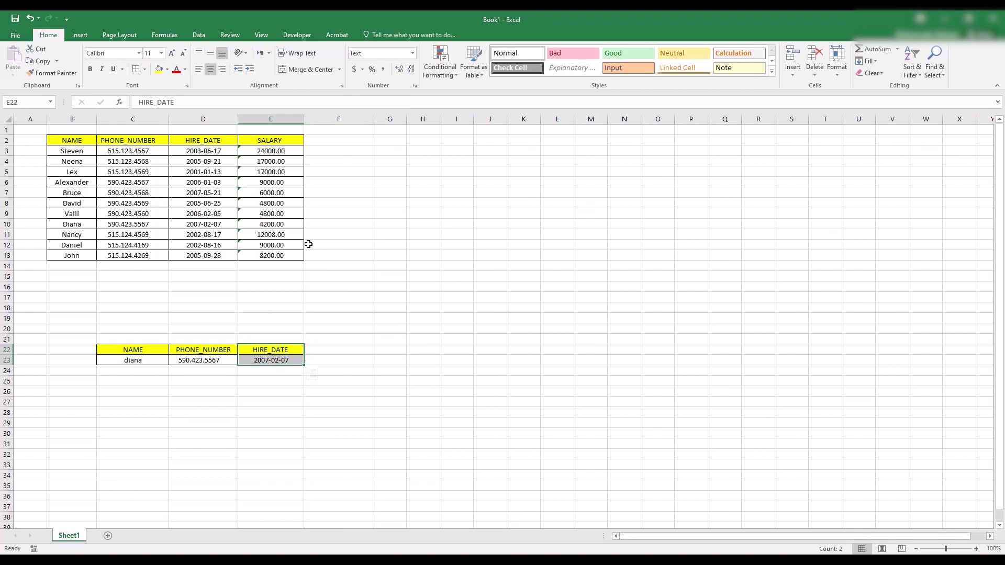
left_click(53, 73)
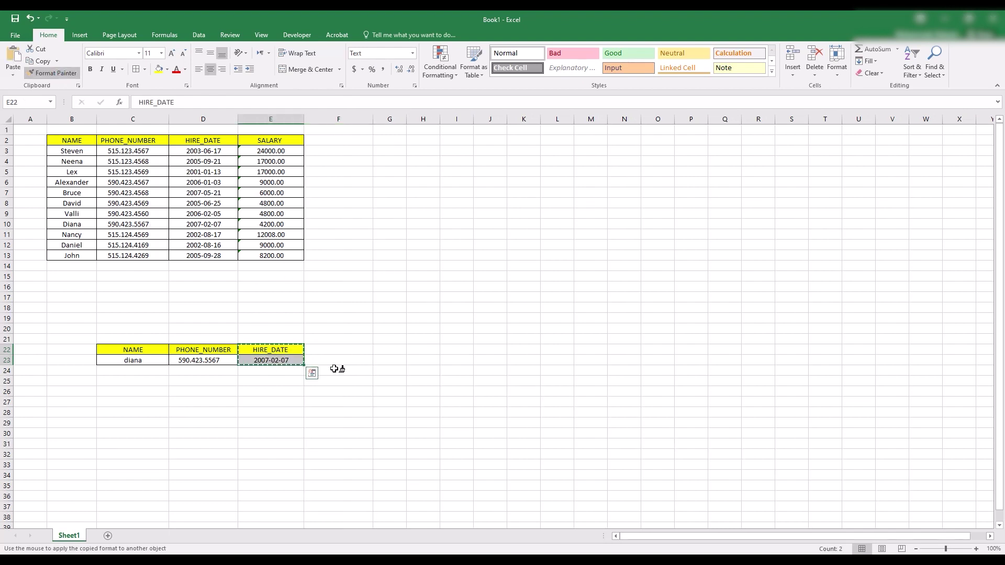
left_click(329, 349)
left_click(328, 349)
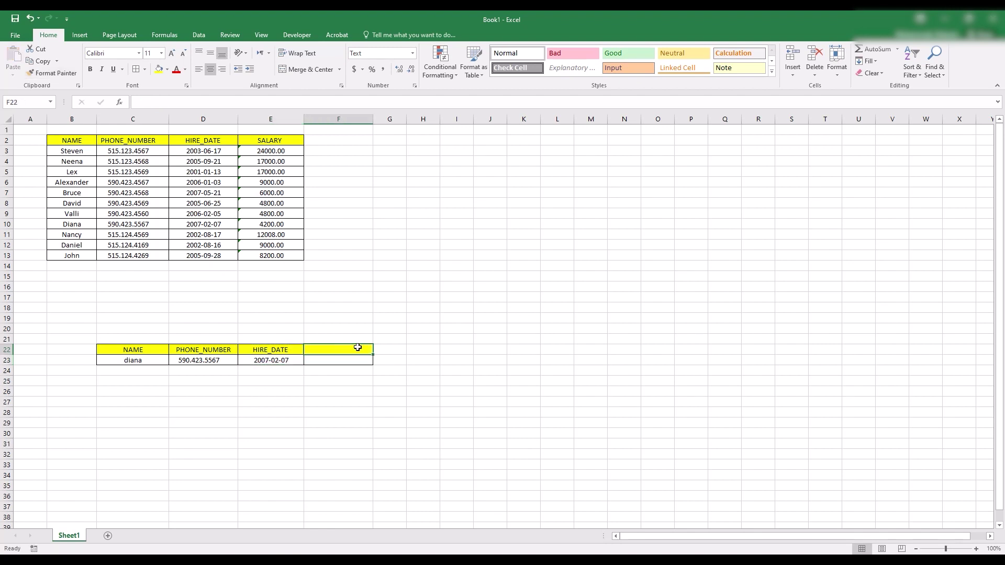
- Copy the SALARY header from the employee table into F22
left_click(280, 138)
key("ctrl+c")
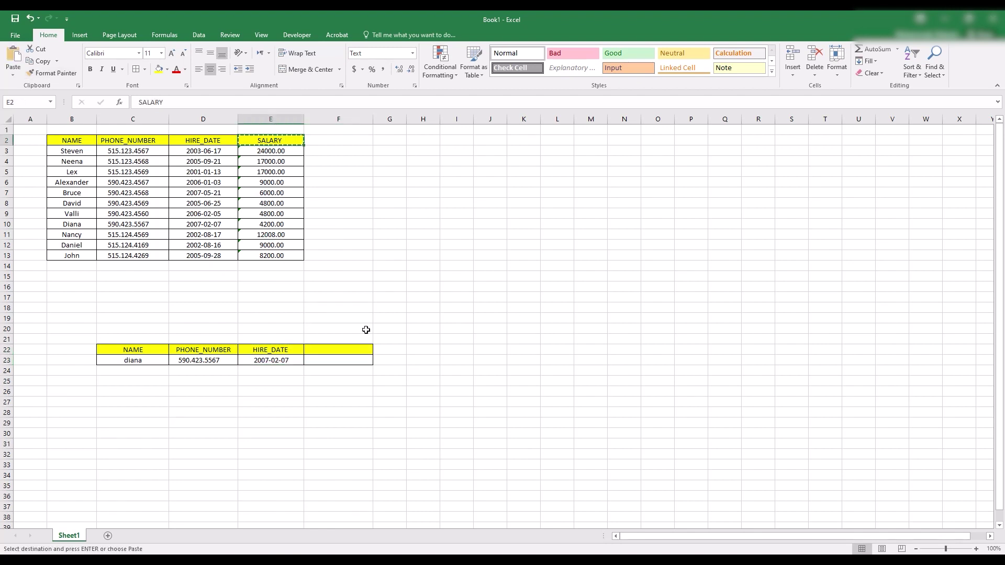
left_click(355, 351)
key("ctrl+v")
left_click(353, 360)
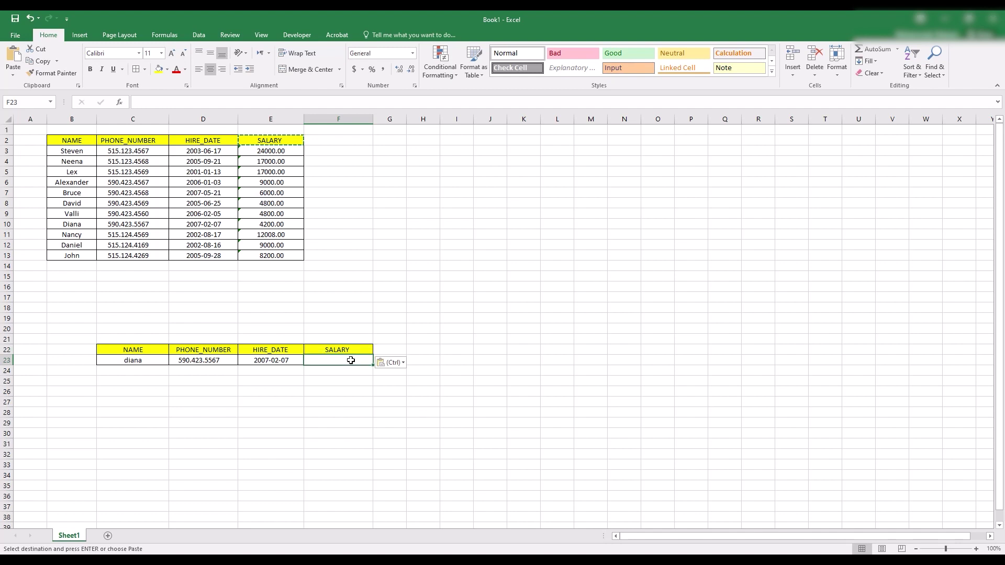
left_click(197, 103)
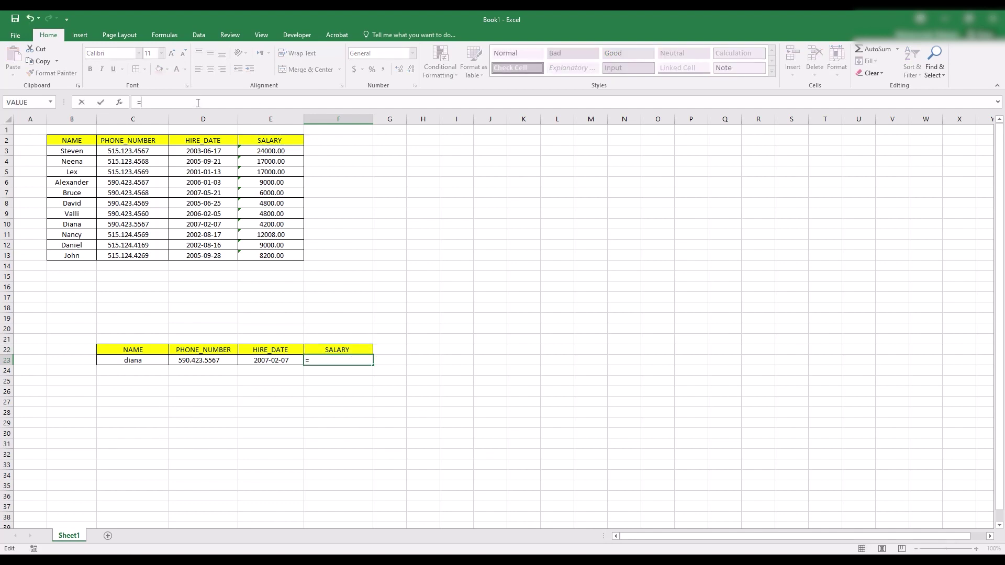
- Start F23's formula as =VLOOKUP(C23, with the absolute range $B$2:$E$13
type("=vlo")
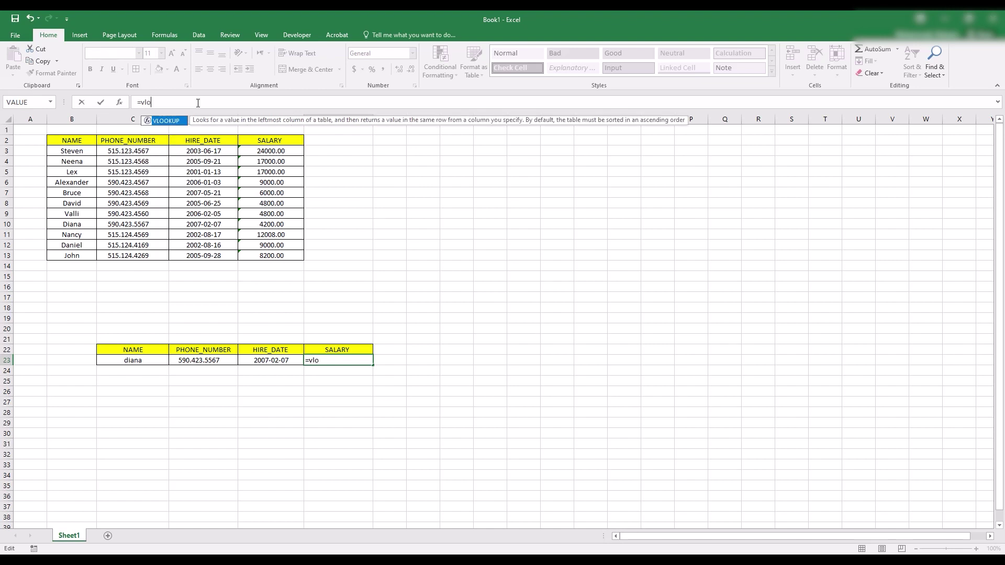
key("Tab")
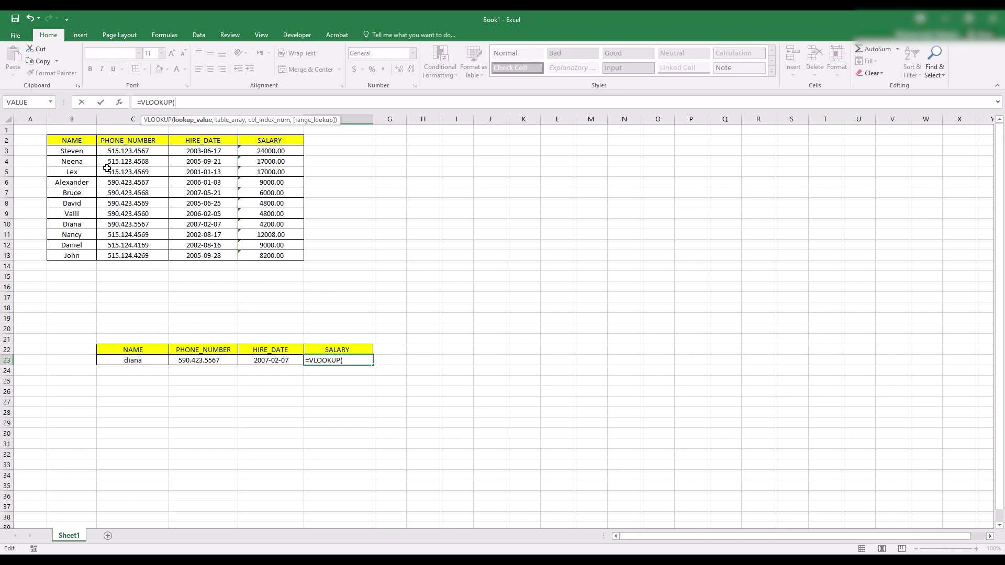
left_click(134, 359)
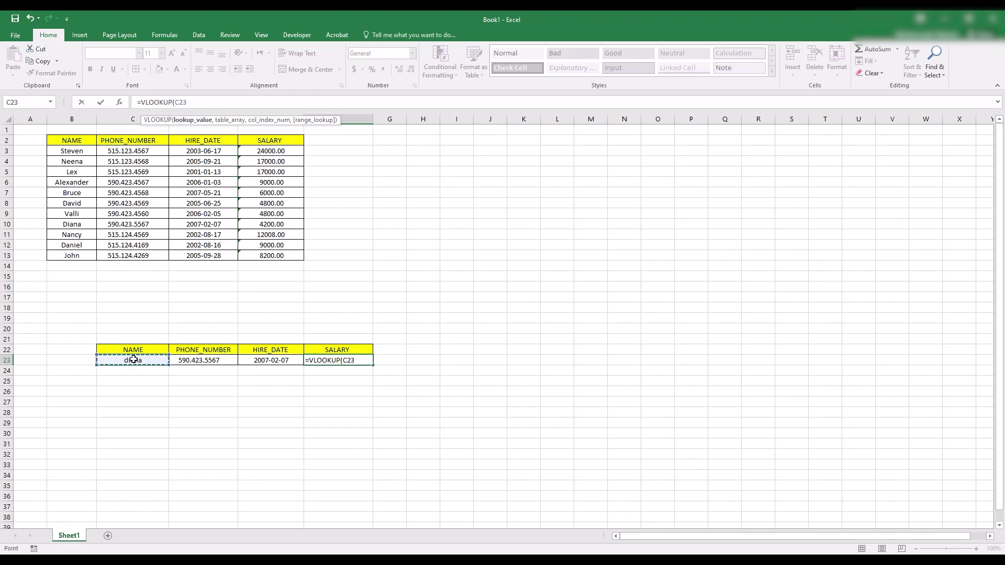
type(",")
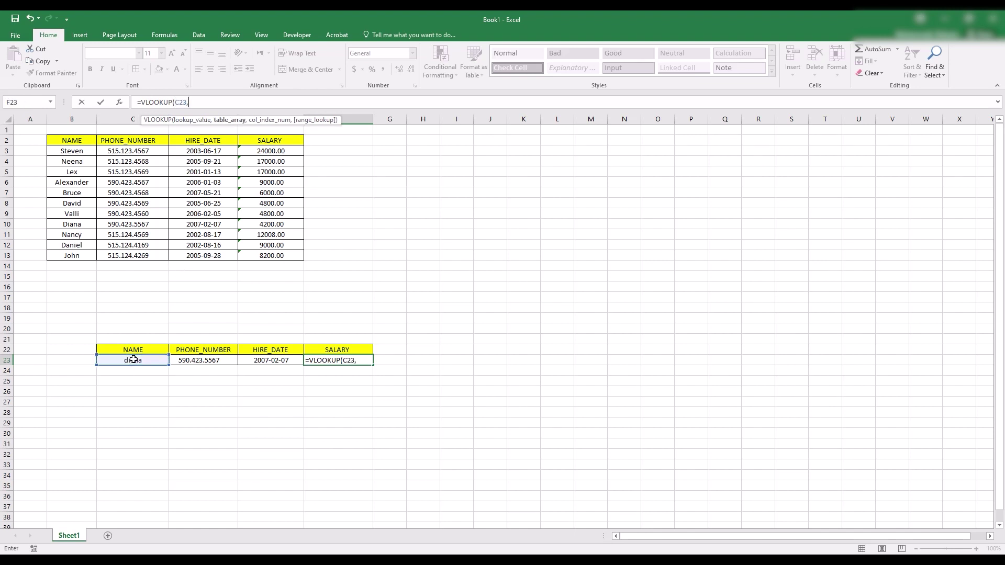
mouse_move(79, 139)
left_mouse_down()
mouse_move(207, 246)
mouse_move(284, 254)
left_mouse_up()
left_click(193, 102)
double_click(193, 102)
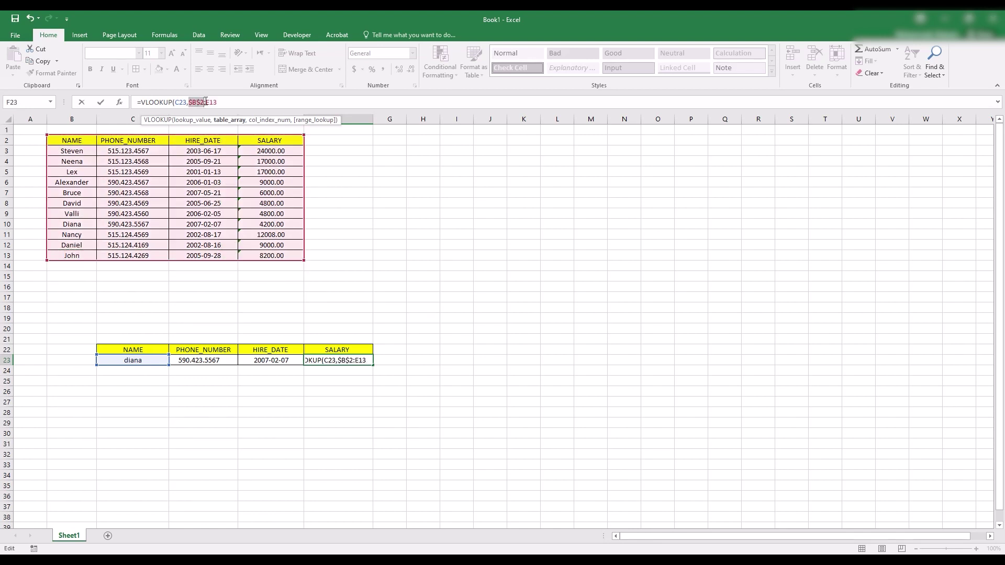
key("F4")
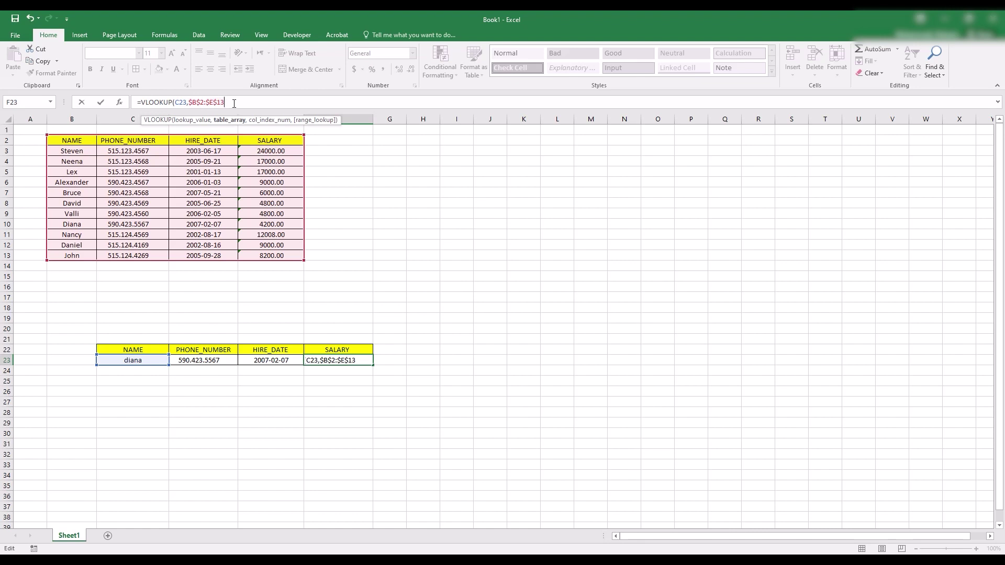
- Complete F23 with column 4 and FALSE, returning diana's salary 4200.00
type(",4")
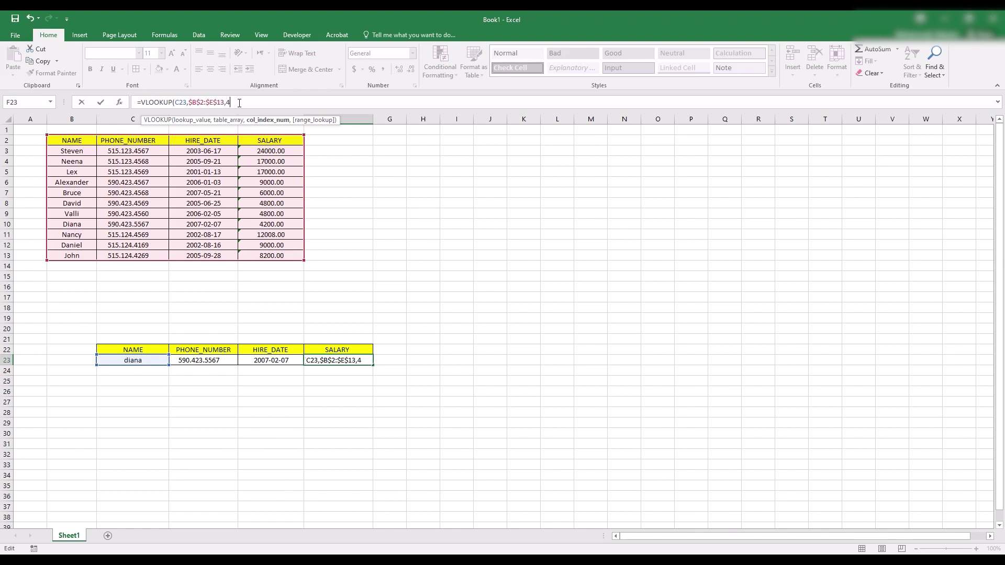
type(",fa")
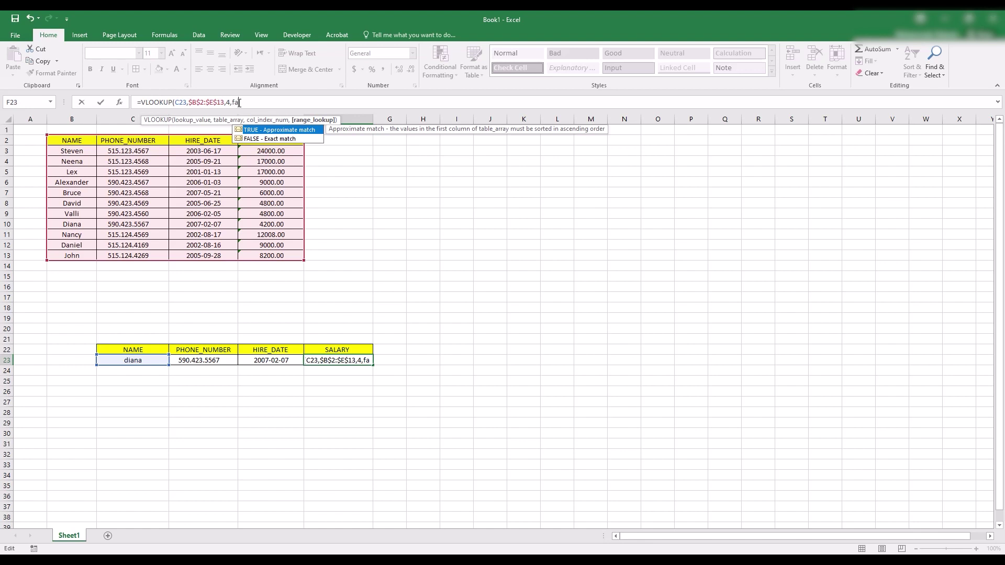
key("Tab")
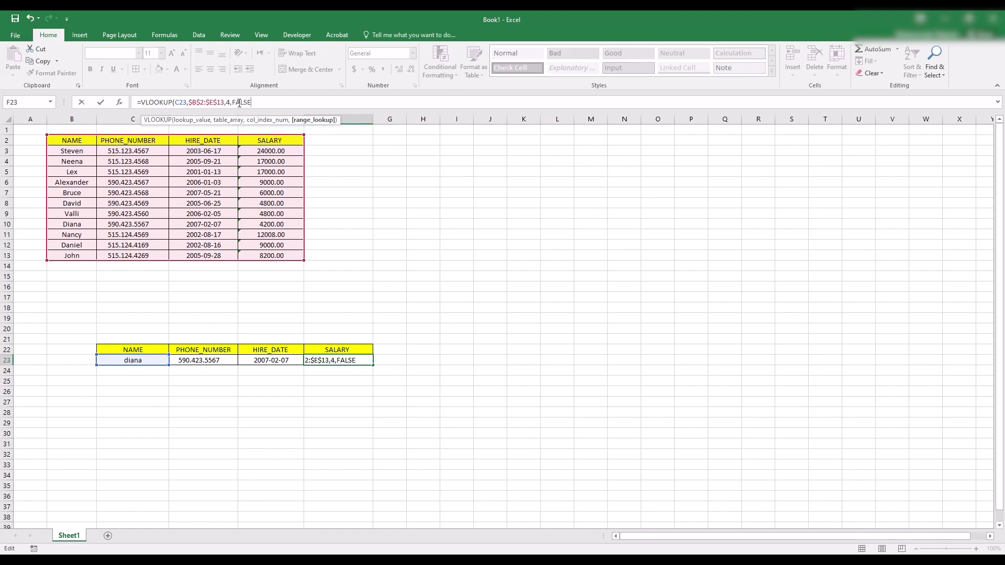
key("Return")
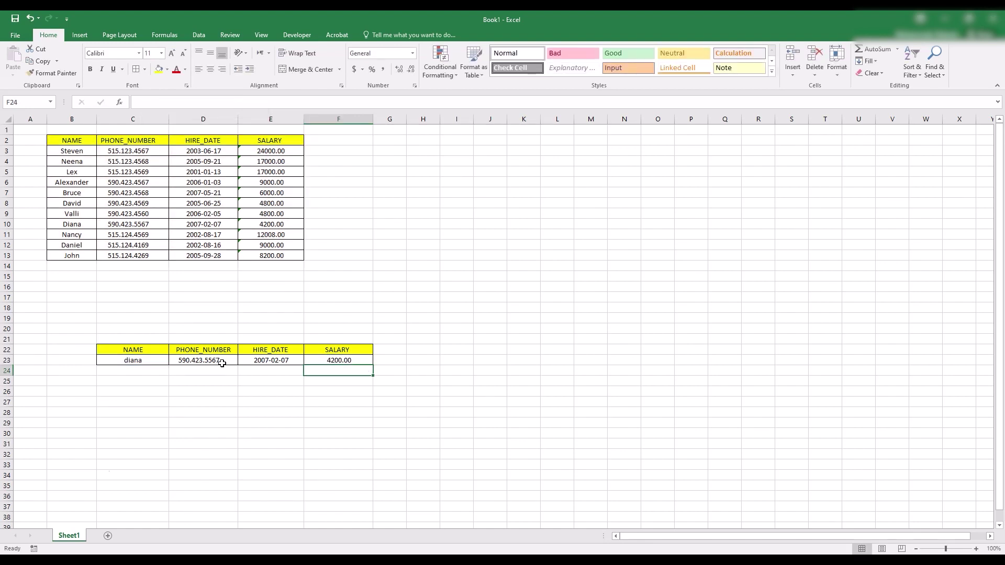
left_click(143, 356)
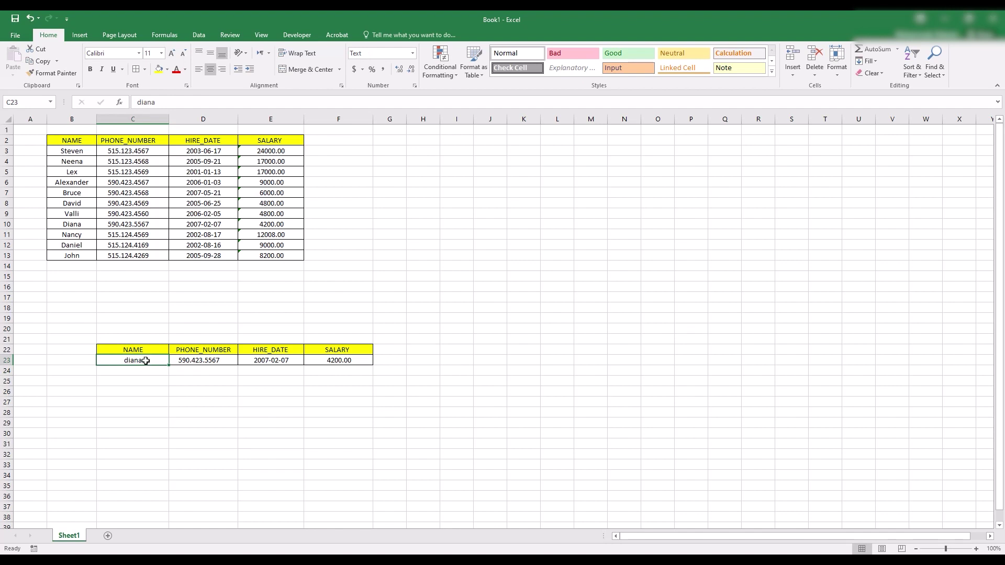
left_click_drag(62, 225, 286, 224)
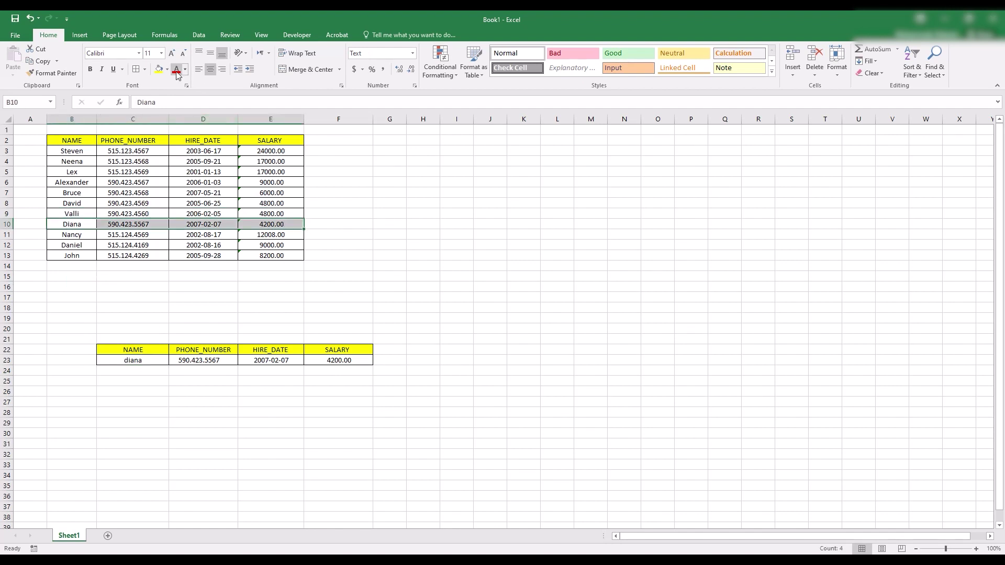
left_click(158, 70)
left_click(140, 265)
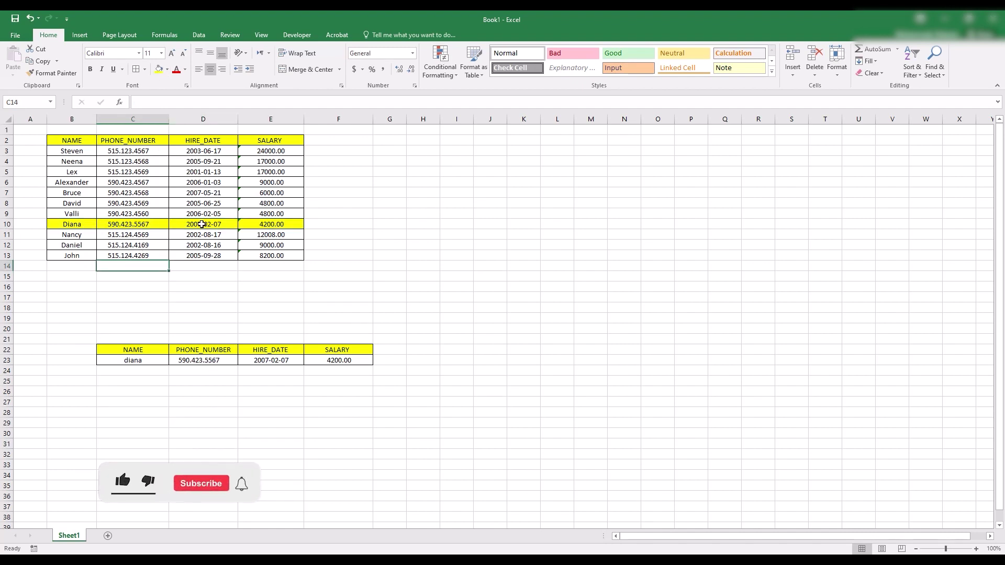
left_click(202, 224)
left_click(276, 360)
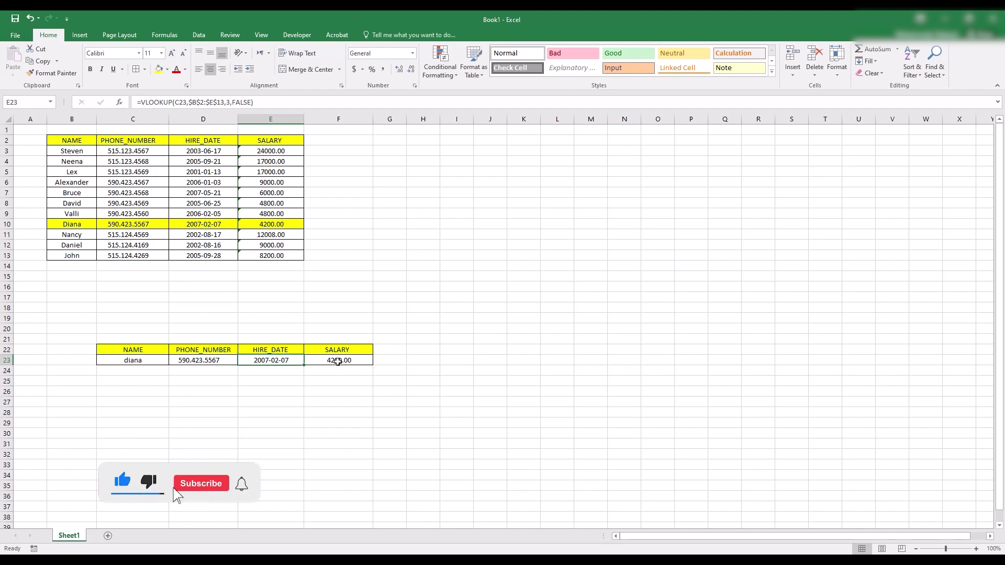
left_click(276, 228)
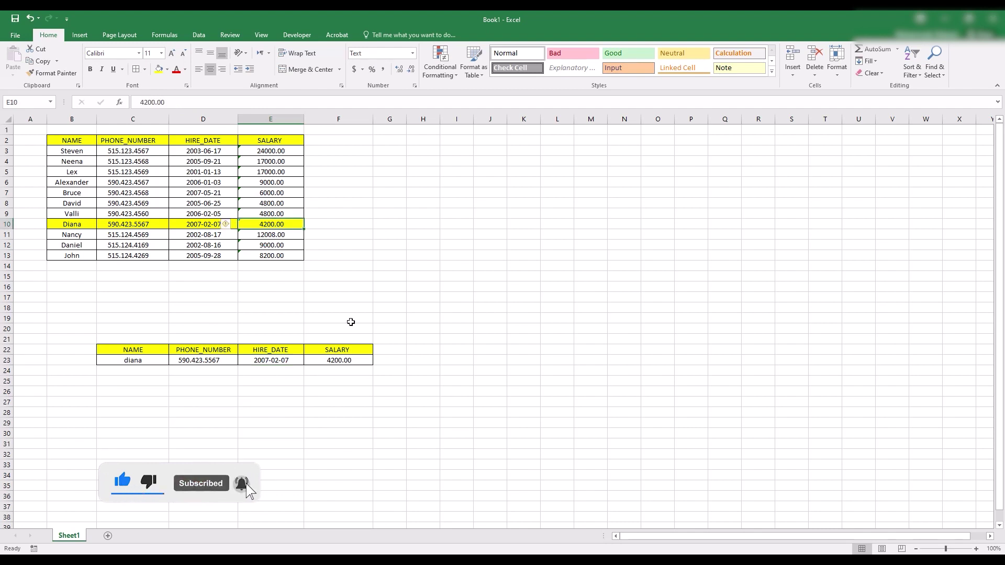
left_click_drag(277, 225, 87, 225)
left_click(167, 69)
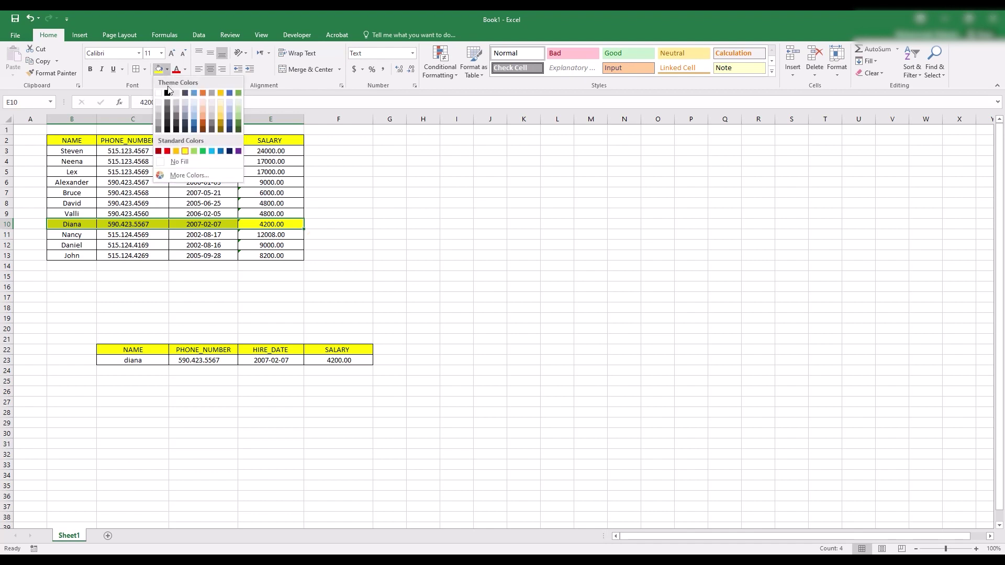
left_click(178, 152)
left_click(146, 359)
left_click(151, 349)
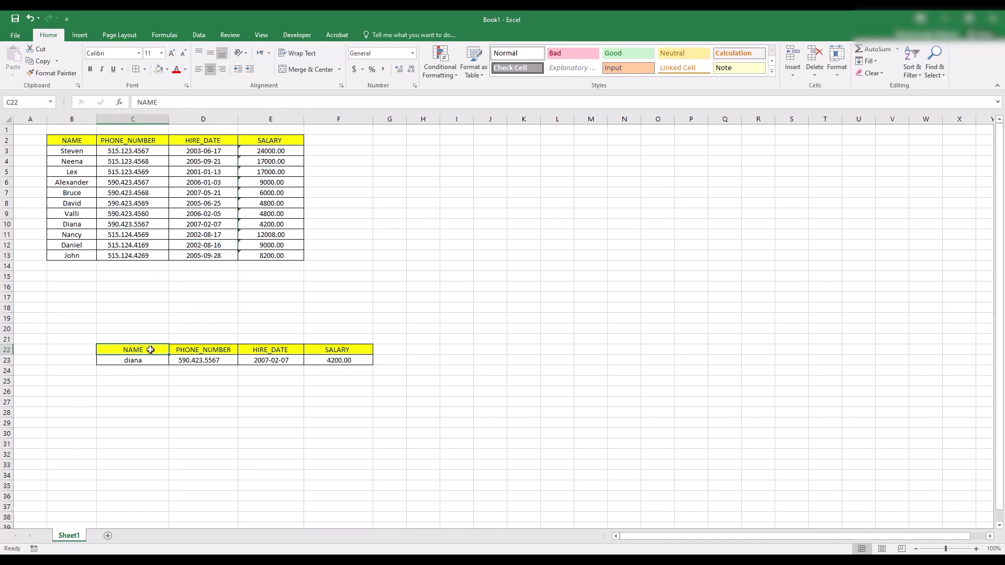
left_click(149, 361)
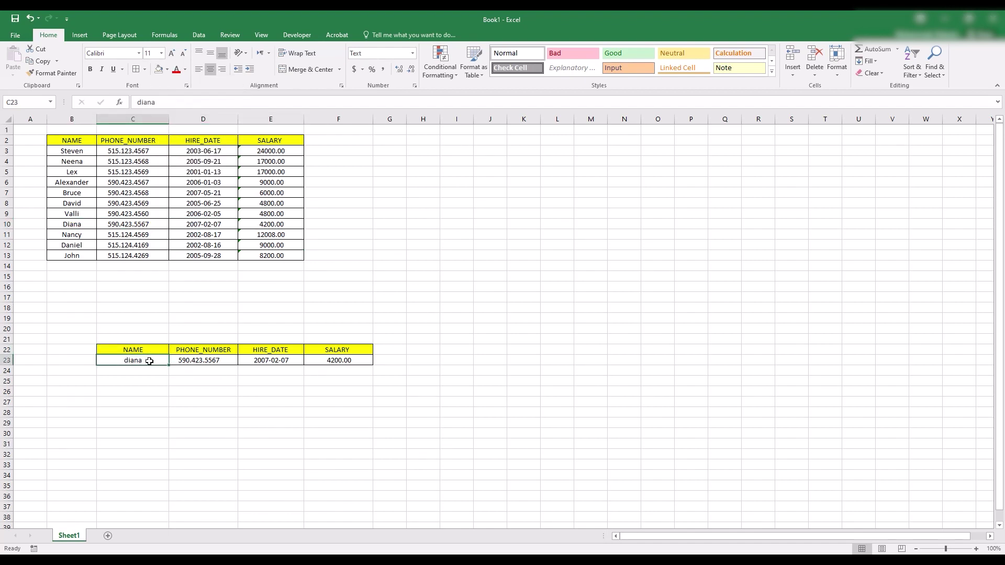
- Enter john in C23 and check the lookups returning 515.124.4269, 2005-09-28 and 8200.00
type("john")
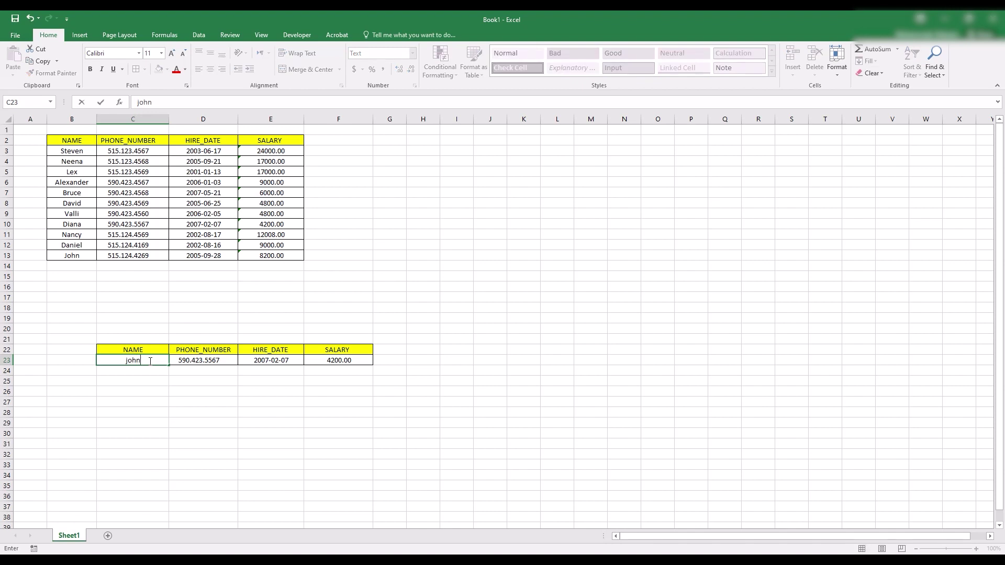
key("Return")
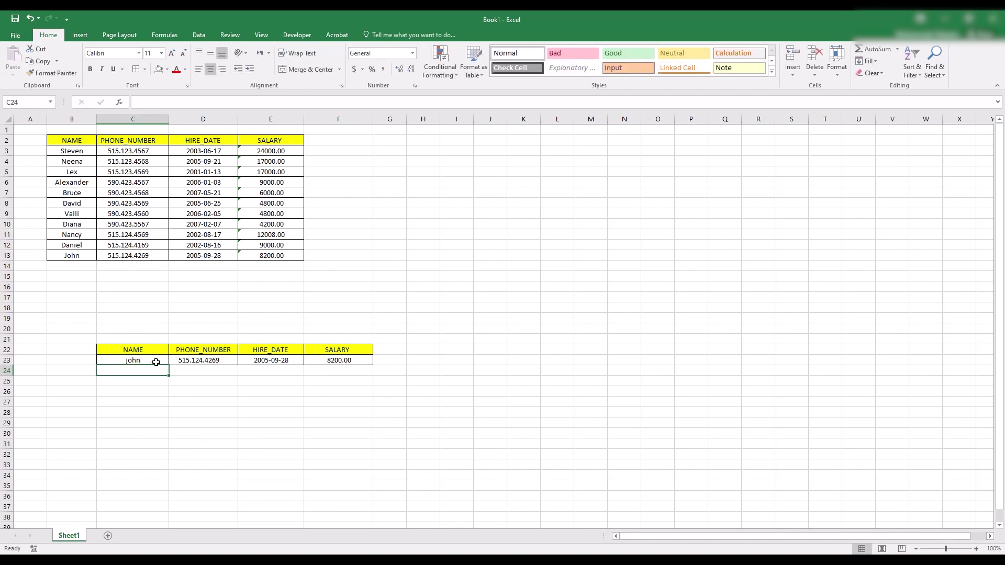
left_click(212, 360)
left_click(269, 360)
left_click(323, 359)
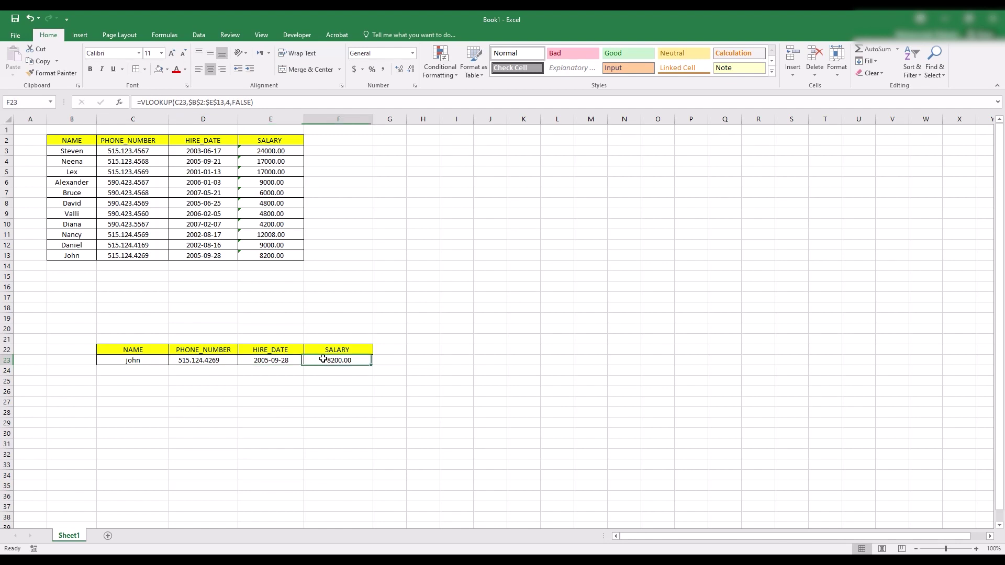
left_click(214, 360)
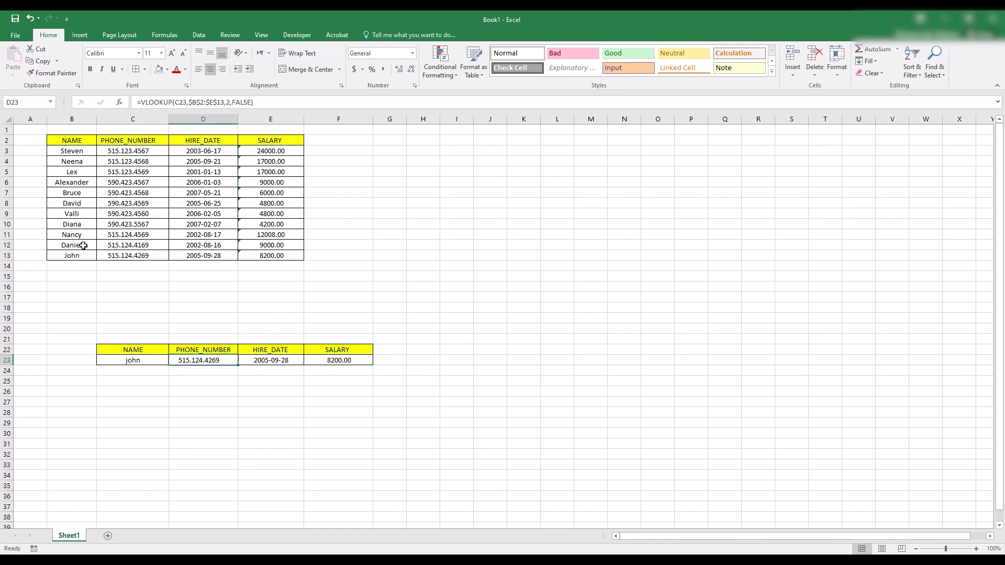
- Fill John's table row B13:E13 with yellow
left_click_drag(81, 256, 275, 256)
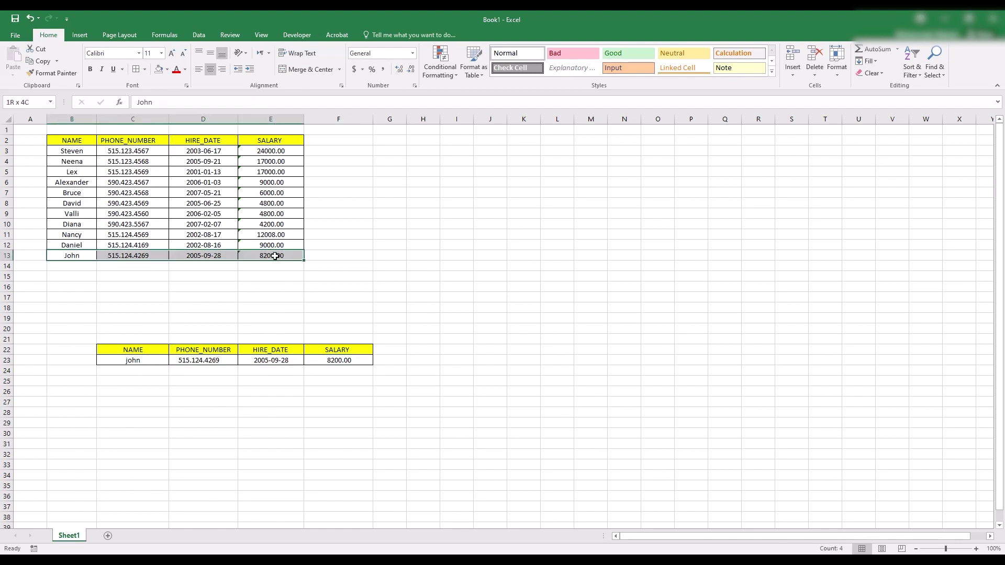
left_click(167, 69)
left_click(186, 150)
left_click(176, 264)
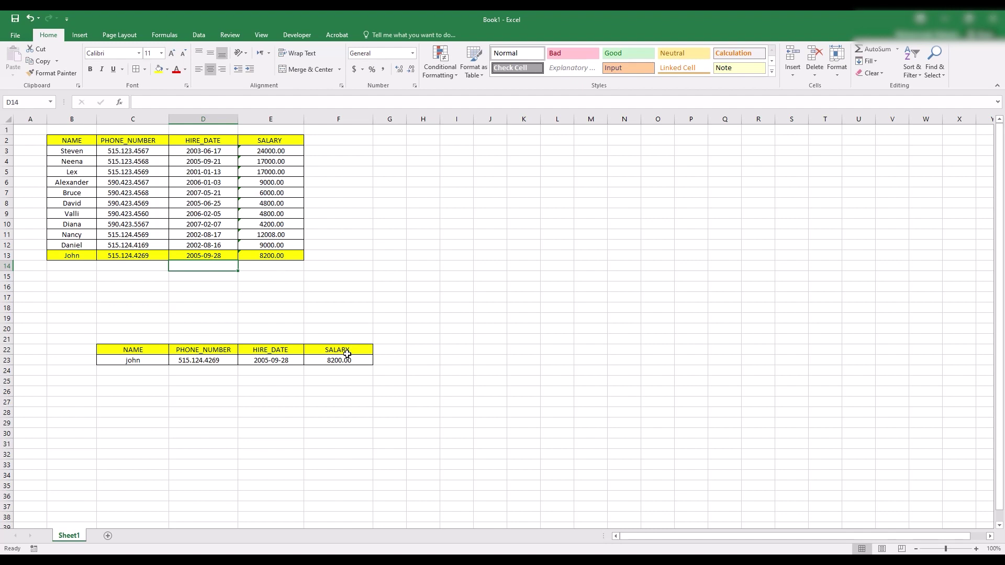
left_click(335, 307)
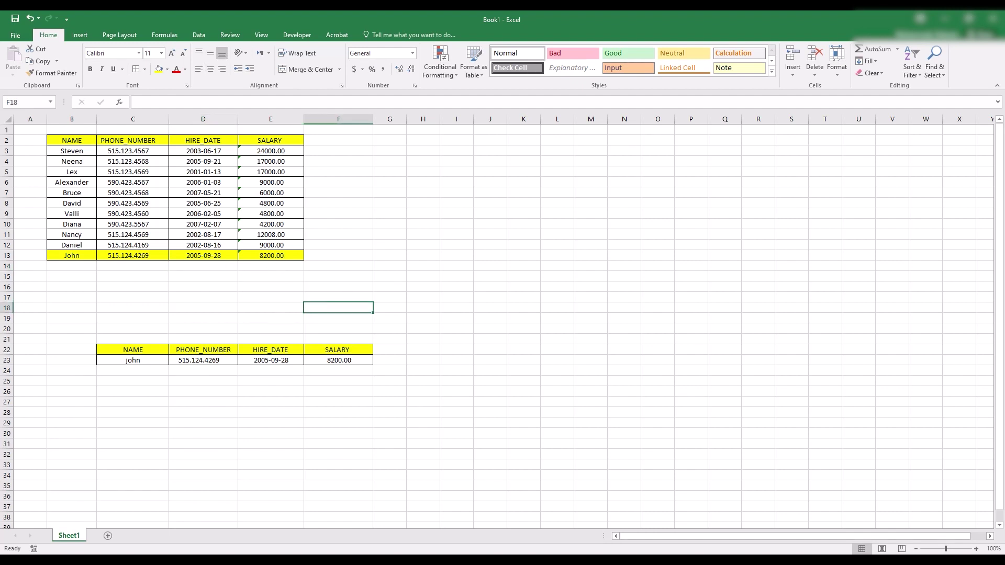